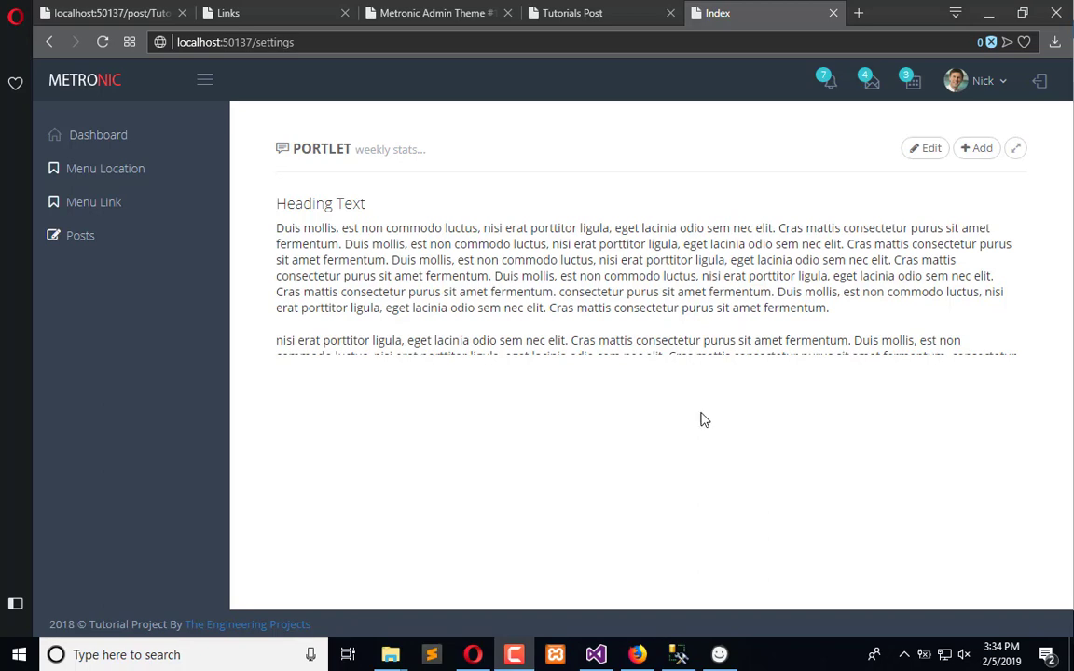
Switch to Balsamiq and place a Browser container filling the New Mockup 2 canvas
left_click(713, 657)
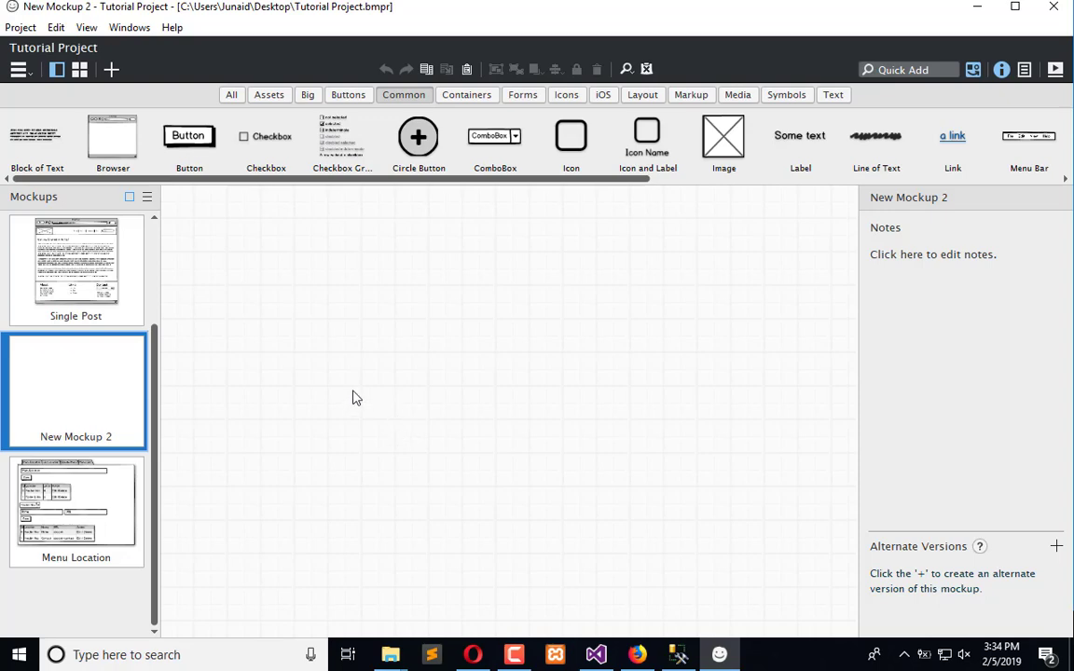
left_click_drag(112, 135, 177, 206)
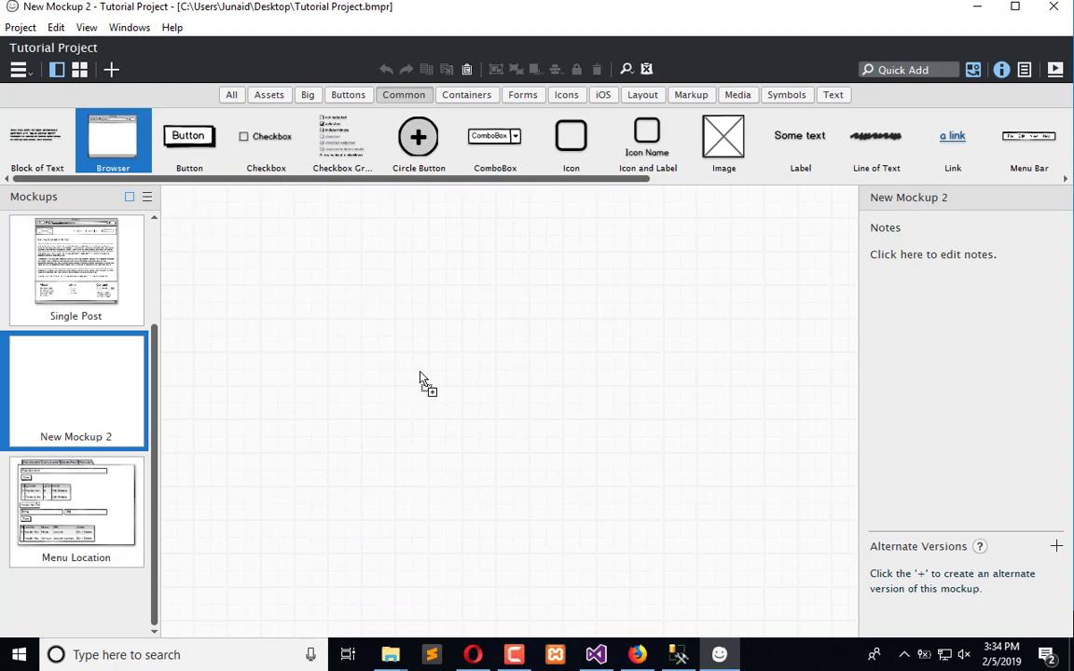
left_click_drag(552, 527, 834, 490)
left_click(694, 583)
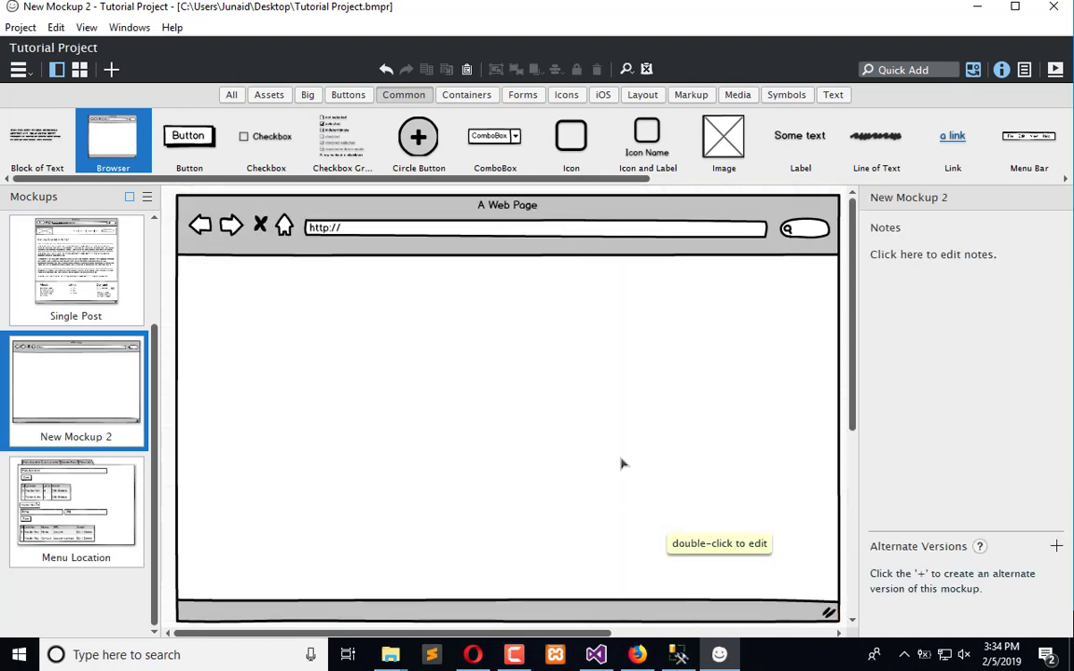
Look at the settings page in the web browser for reference, then return to the mockup
left_click(472, 654)
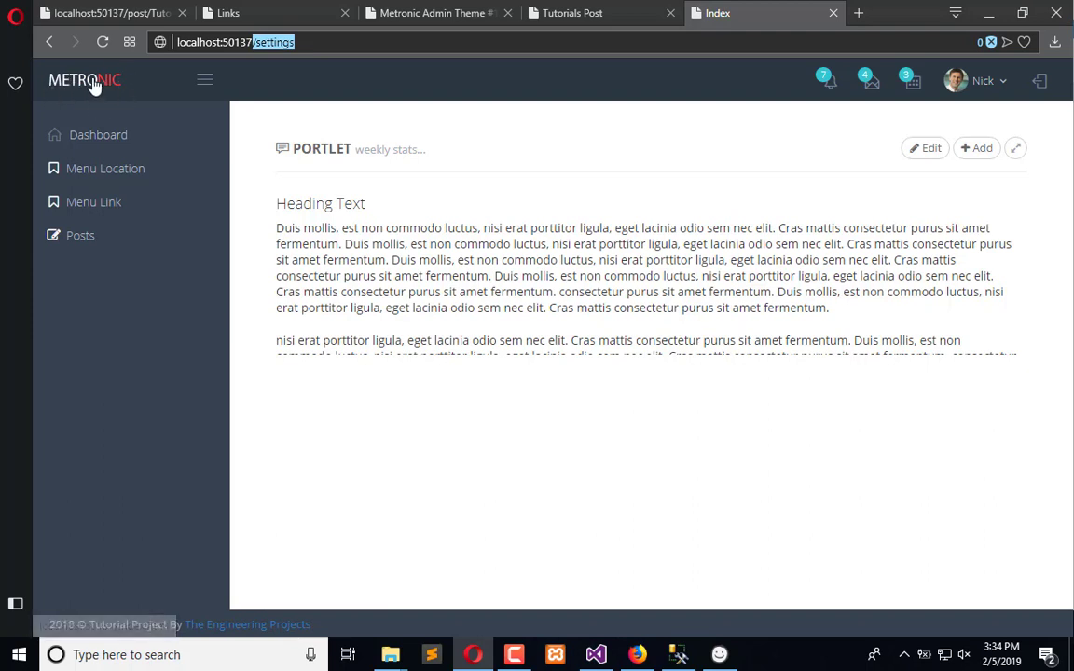
left_click(719, 654)
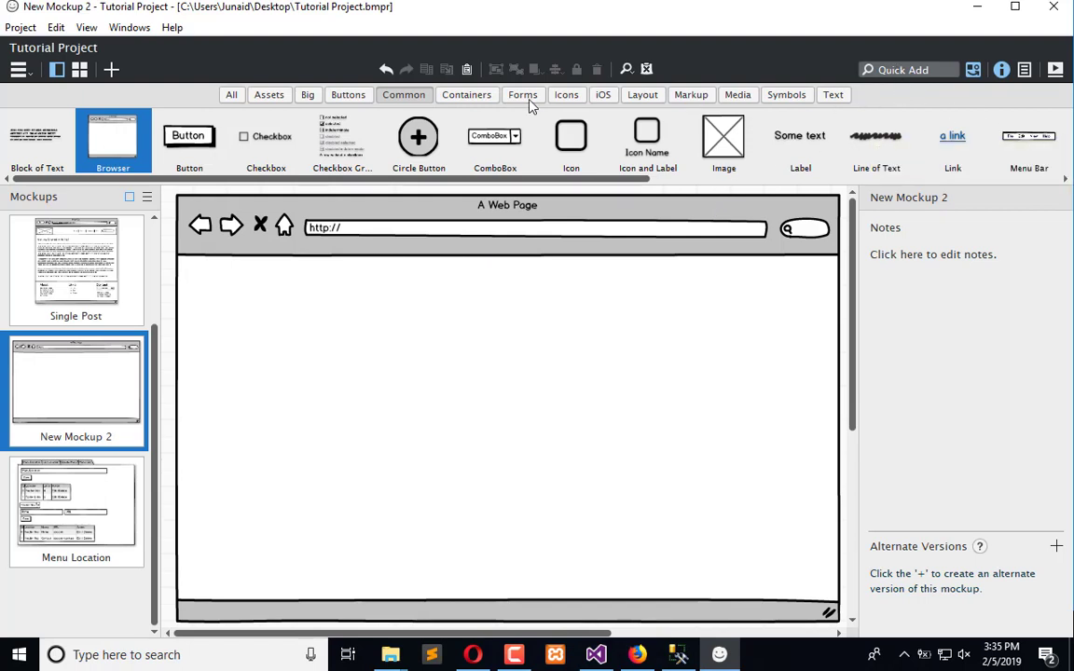
Search Quick Add for input and place a Text Input at the top-left of the browser content area
left_click(235, 98)
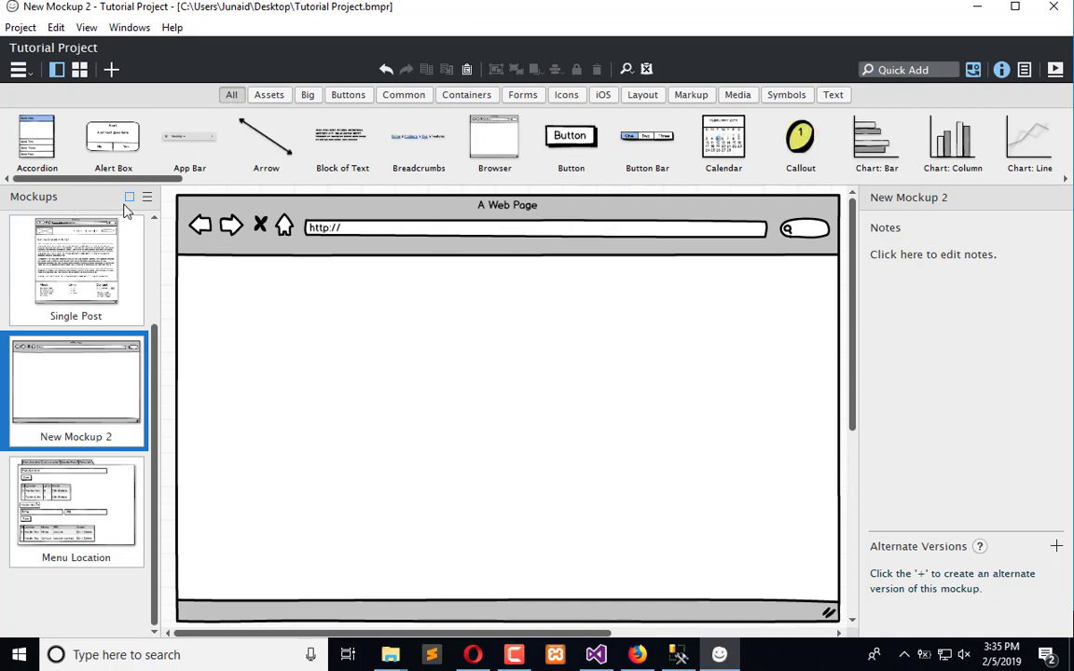
left_click_drag(114, 182, 161, 182)
left_click(932, 67)
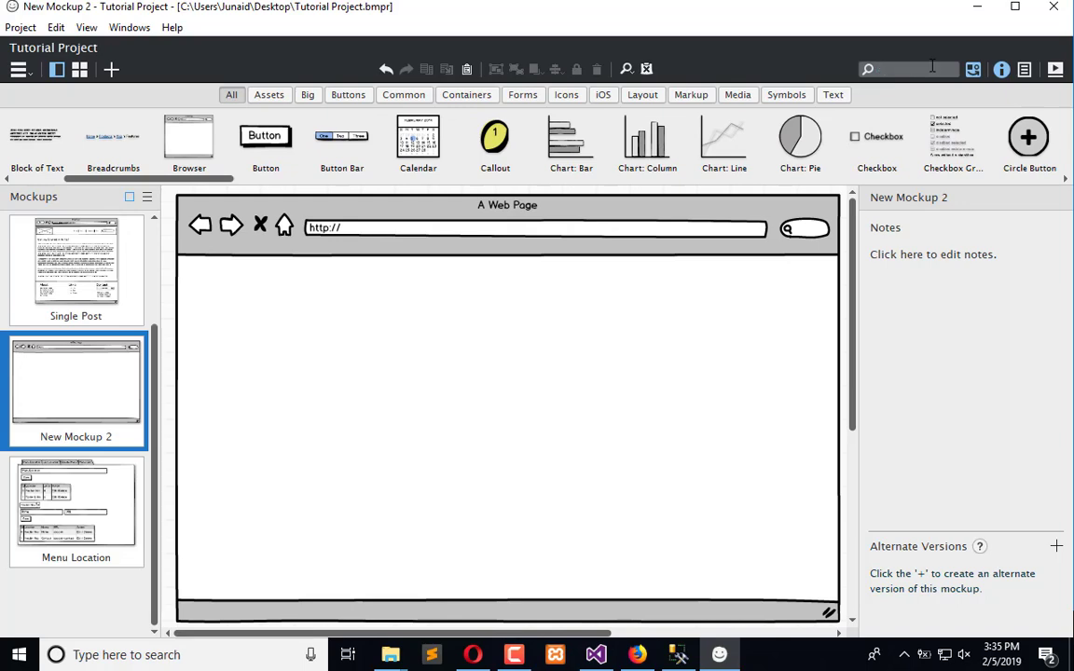
type("i")
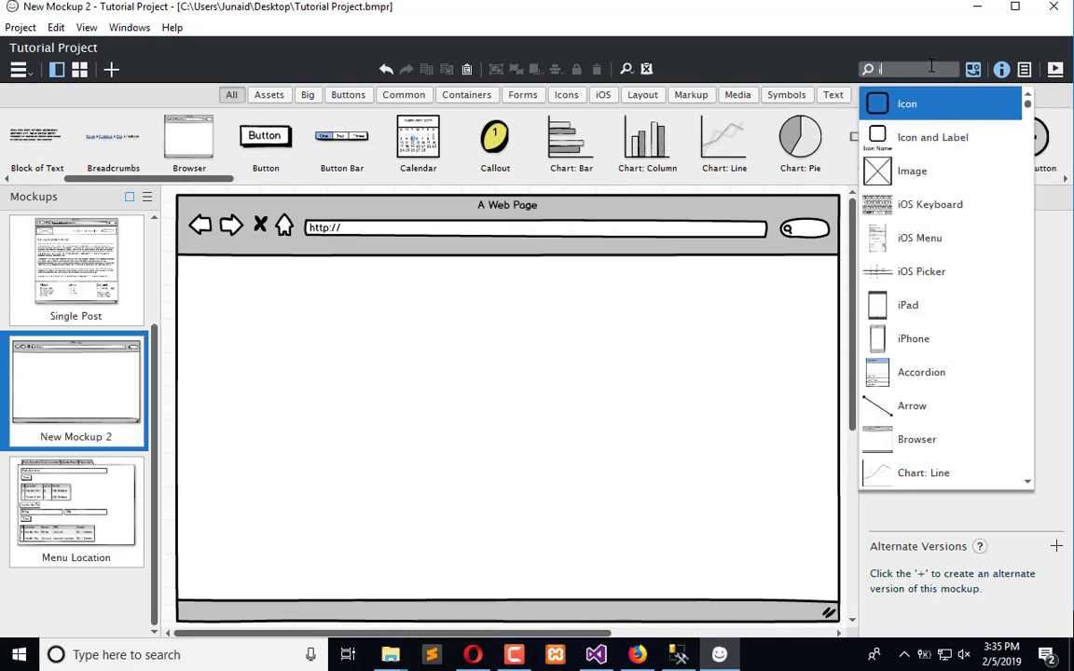
type("i")
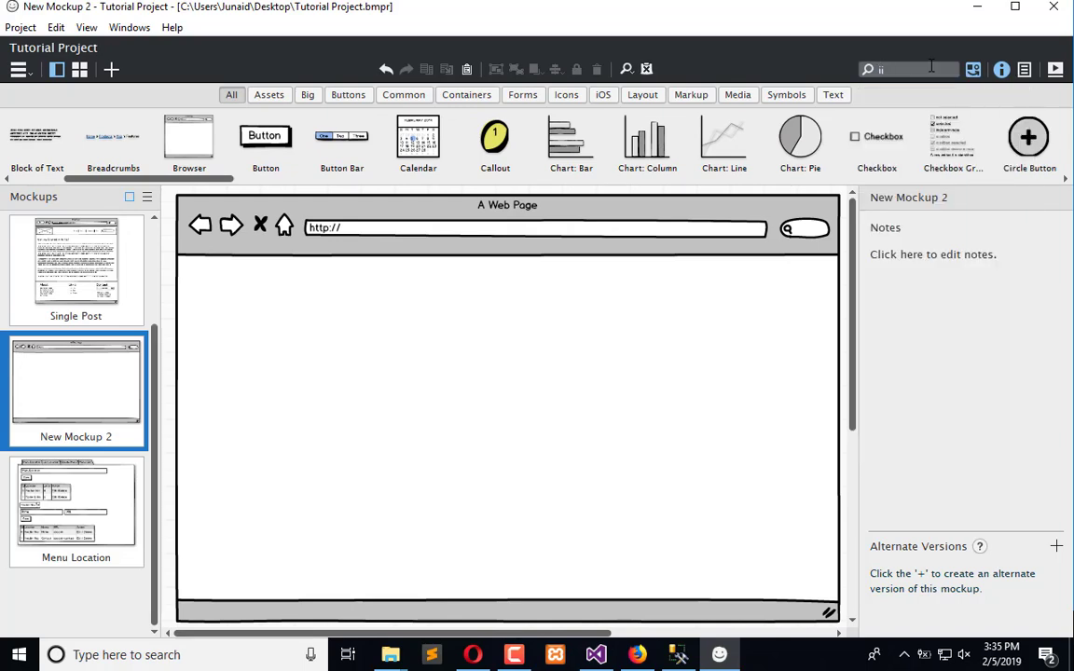
key("BackSpace")
type("np")
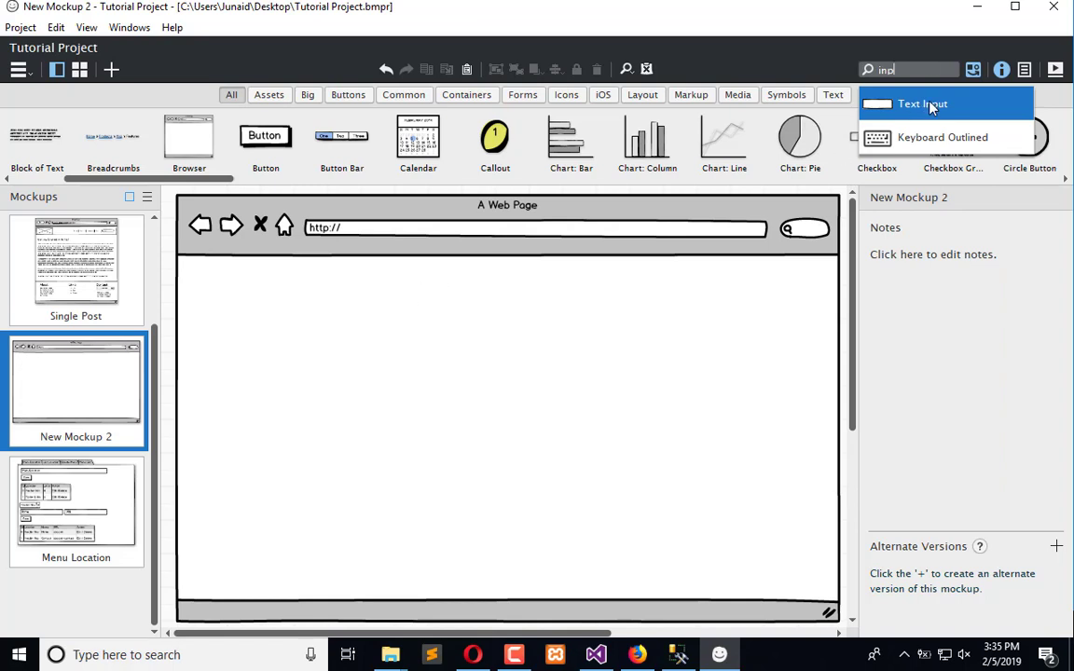
left_click(930, 108)
left_click_drag(243, 238, 408, 289)
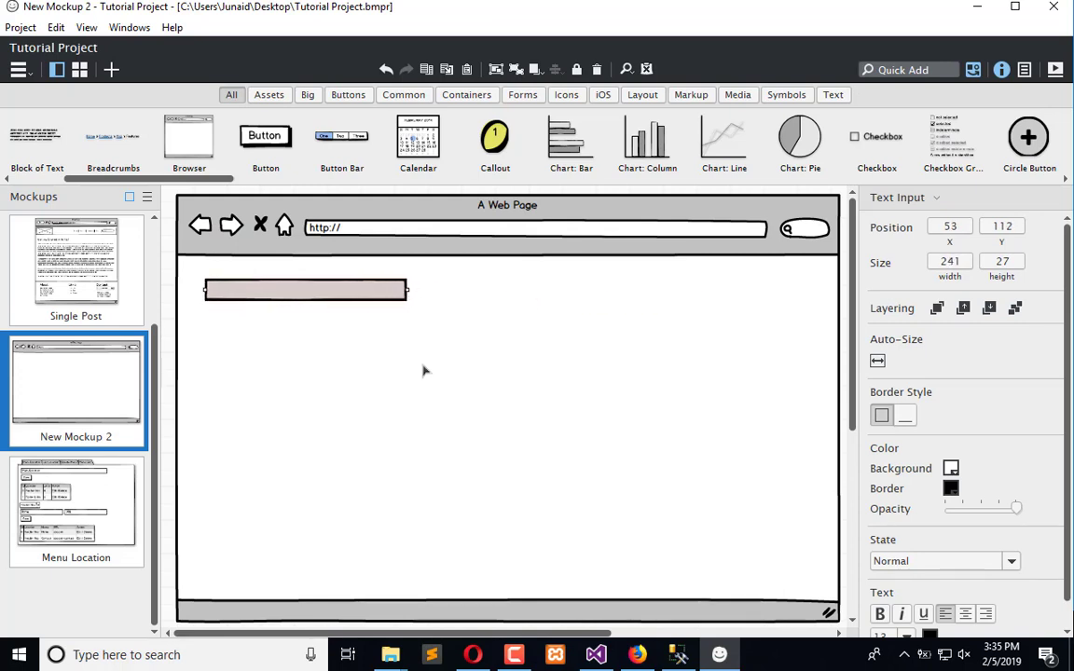
Duplicate the text input and place the copy beside it on the same row
left_click_drag(378, 293, 592, 297)
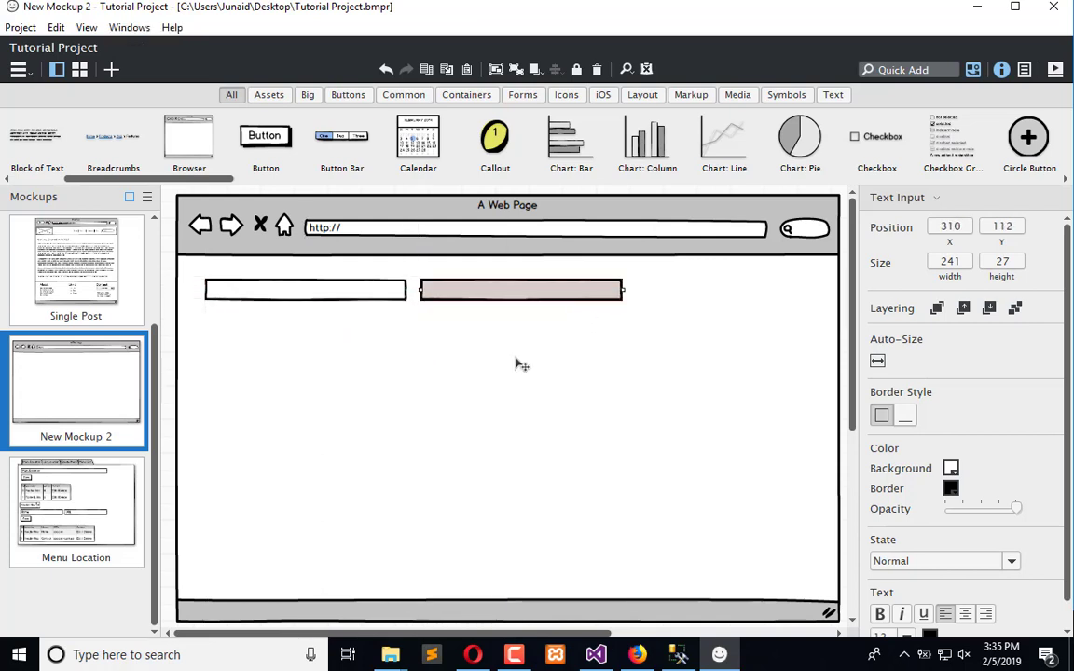
left_click(519, 365)
left_click(317, 295)
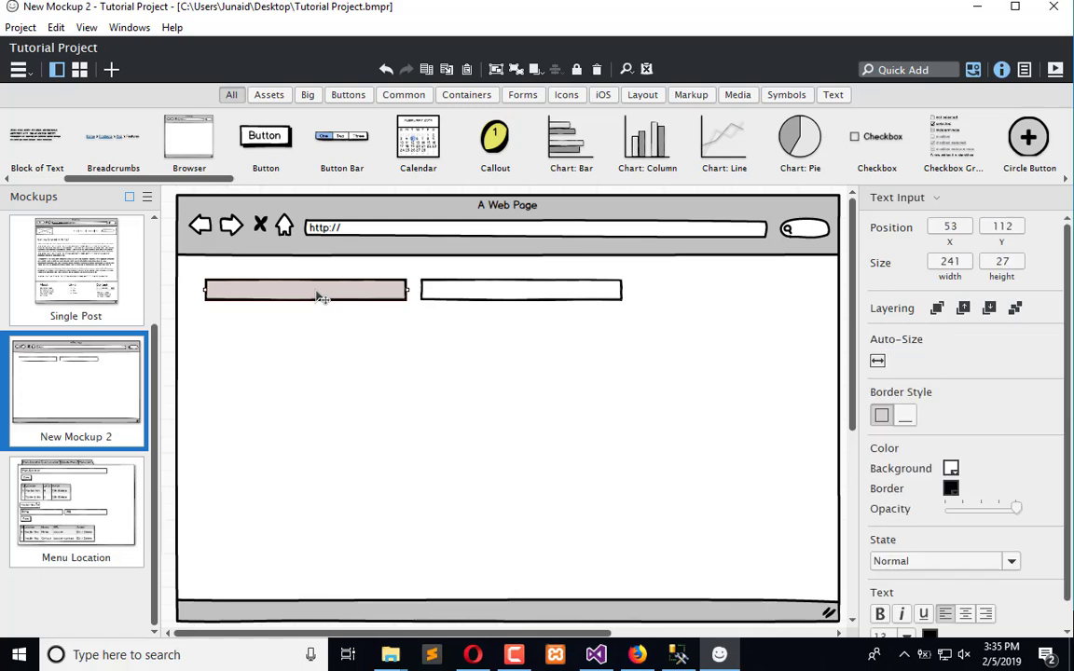
right_click(317, 296)
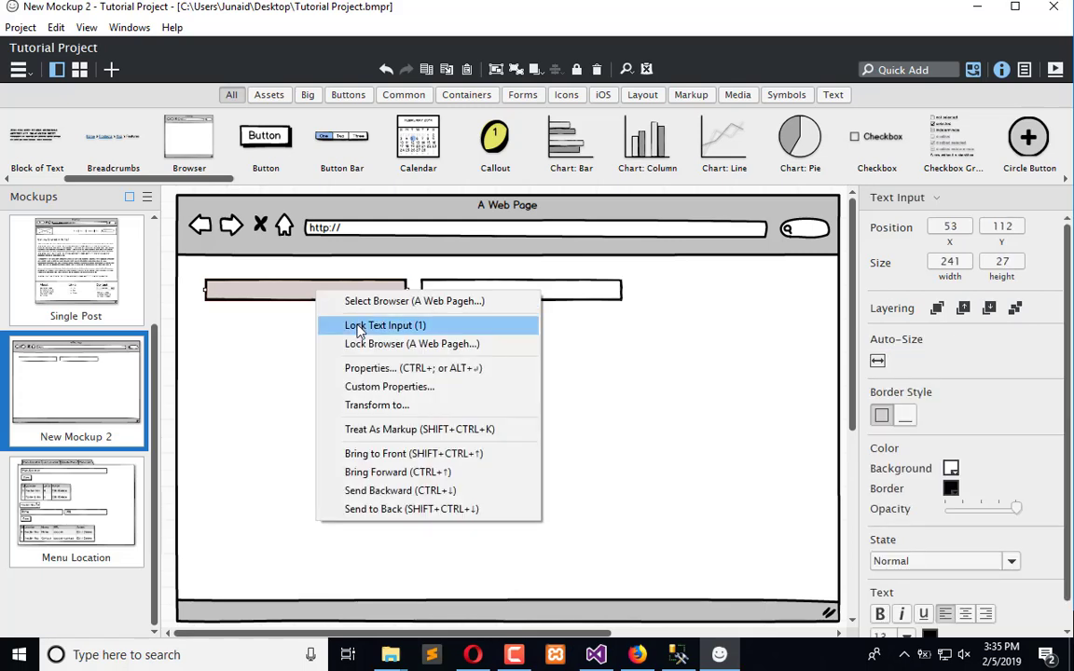
left_click(275, 331)
left_click(434, 309)
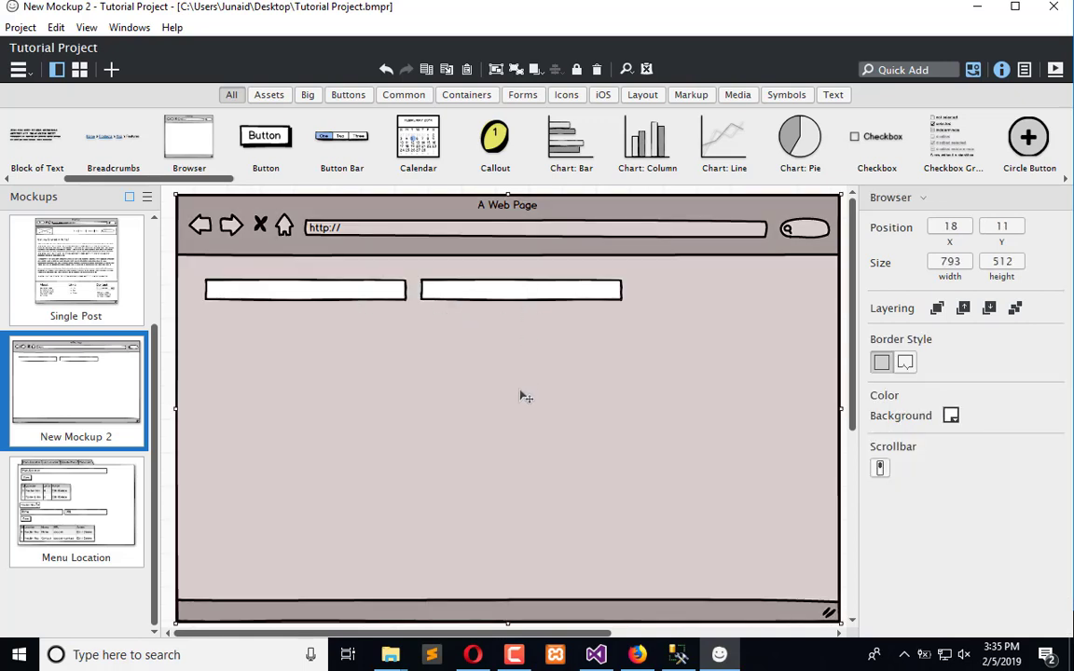
Review the open website tabs for the post and links pages, then return to the mockup
key("alt+Tab")
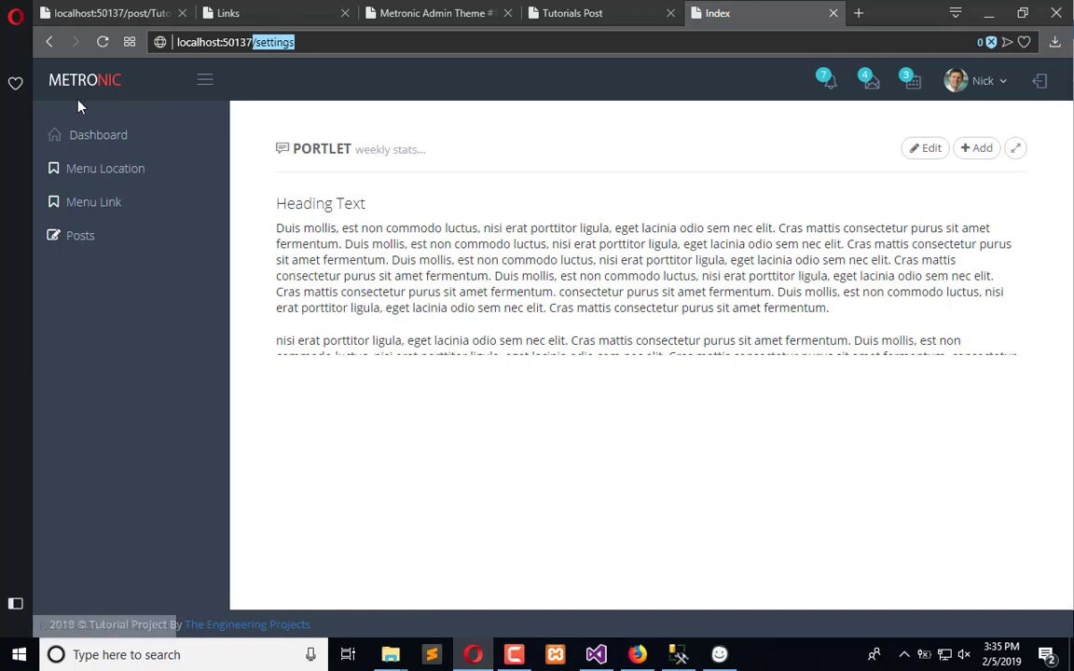
left_click(256, 12)
left_click(128, 11)
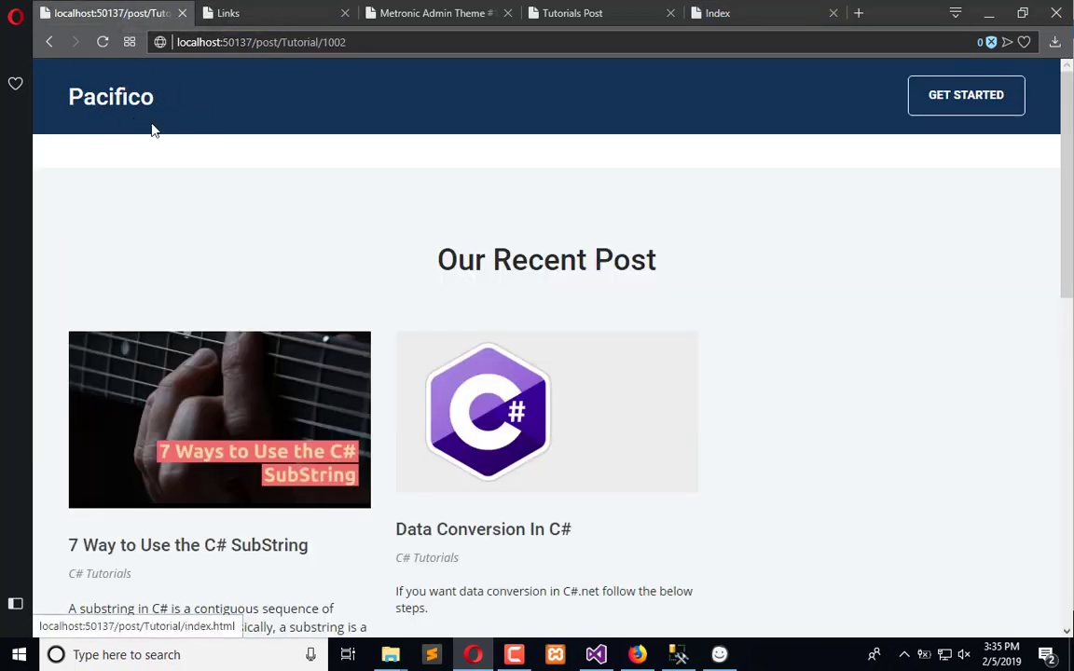
left_click(255, 11)
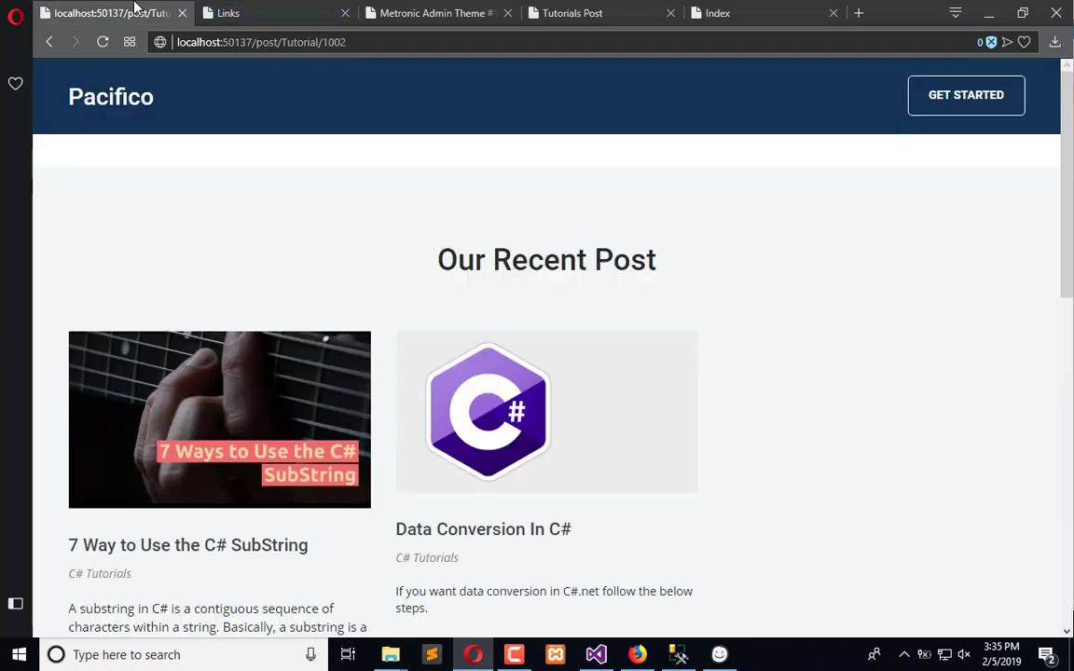
left_click(121, 12)
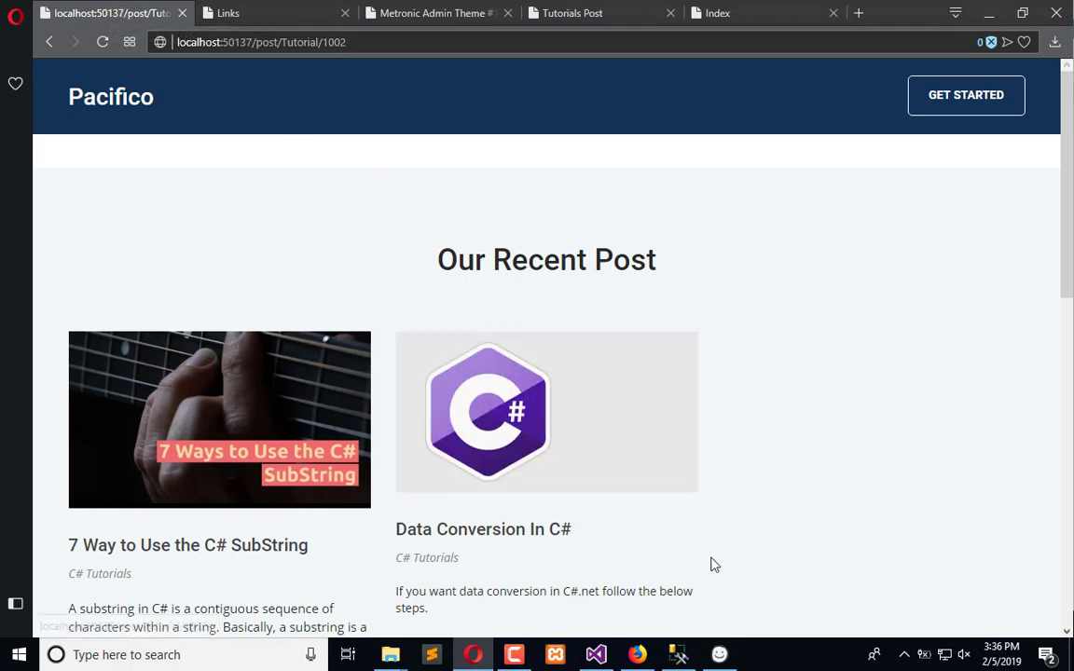
left_click(719, 655)
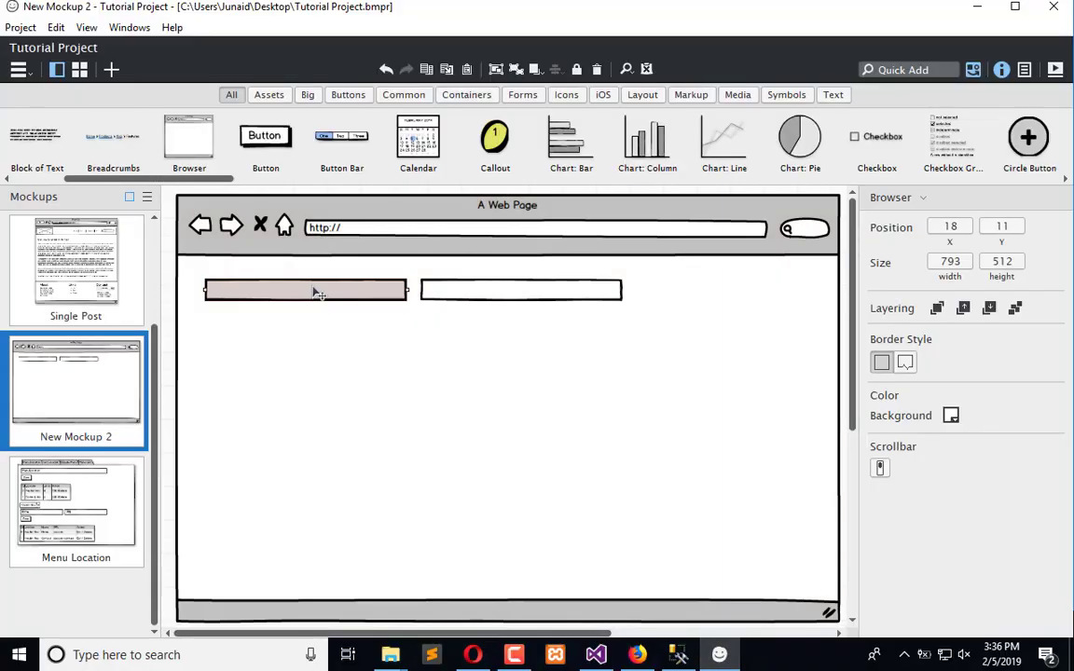
Copy both text inputs and paste them as a second row below the first
left_click(317, 291)
left_click_drag(359, 291, 567, 328)
key("ctrl+v")
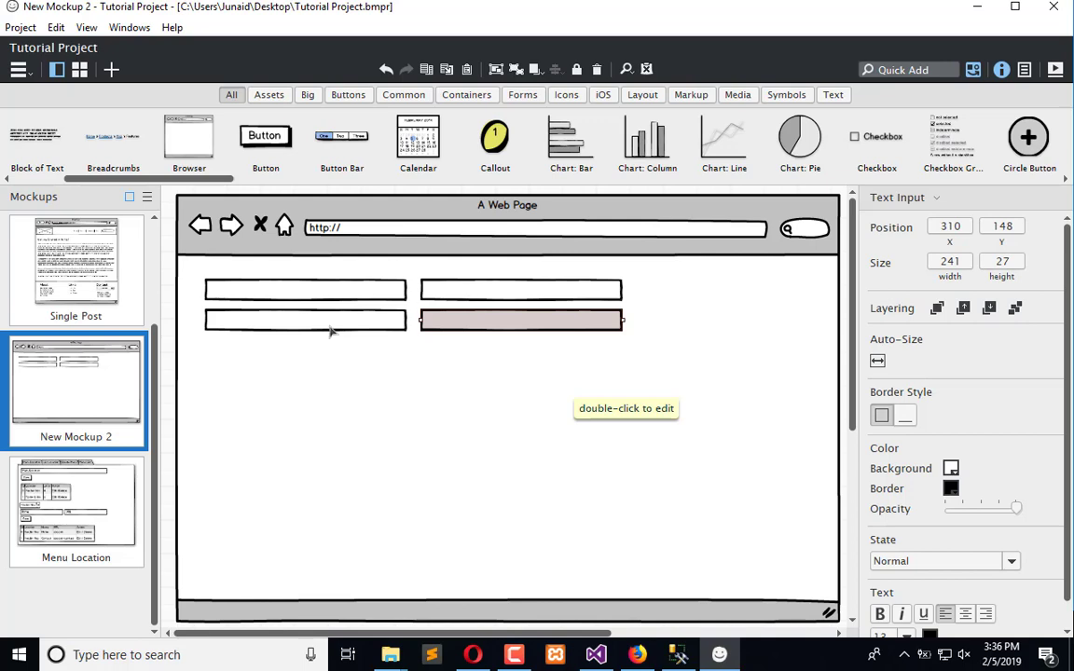
Paste another text input and place it in a third row under the left column
left_click(403, 391)
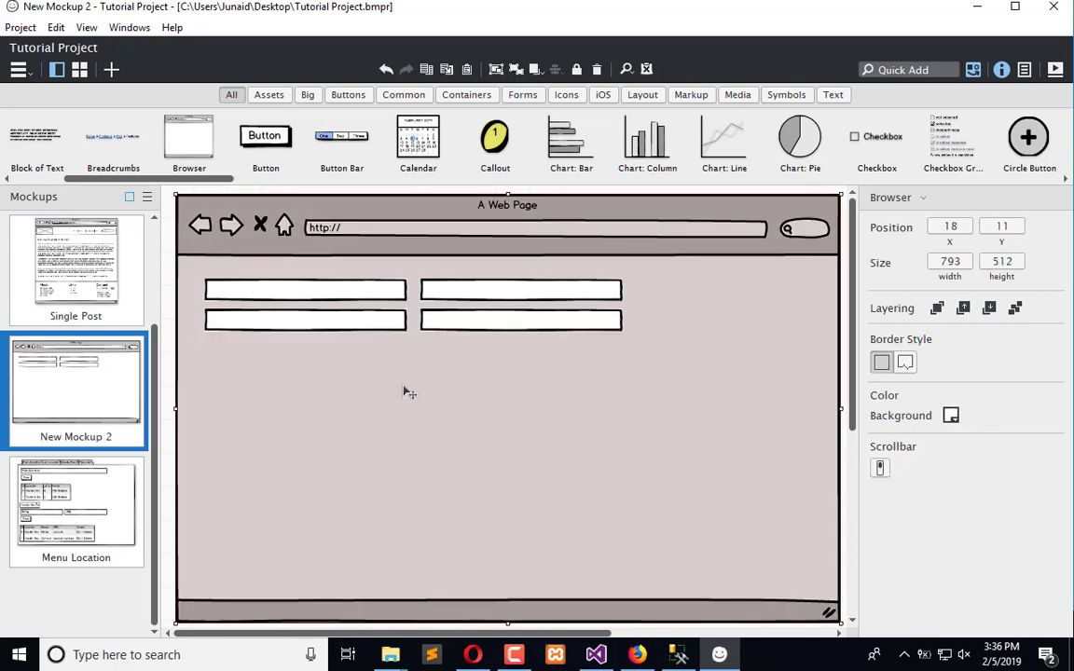
key("ctrl+v")
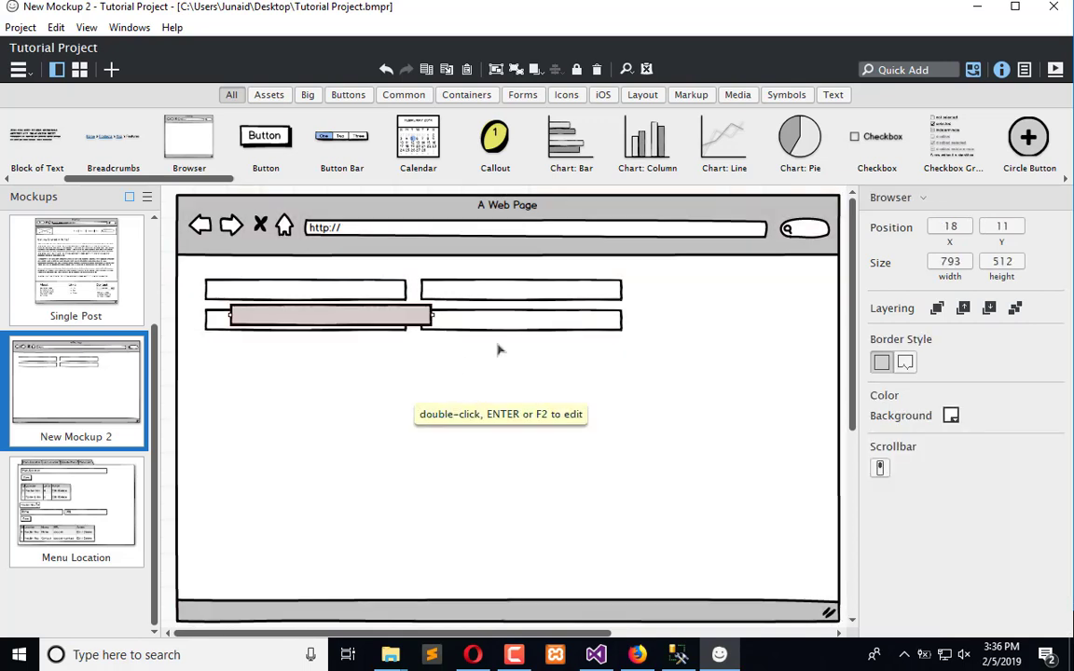
left_click_drag(400, 314, 377, 358)
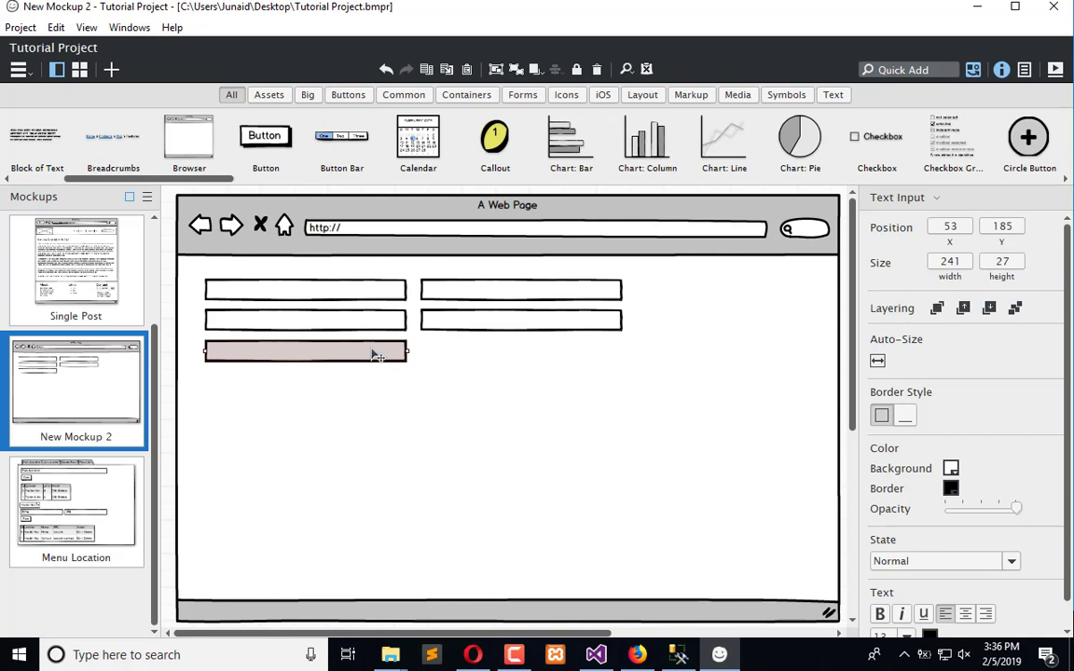
Label the third-row text input "Feature image"
right_click(366, 353)
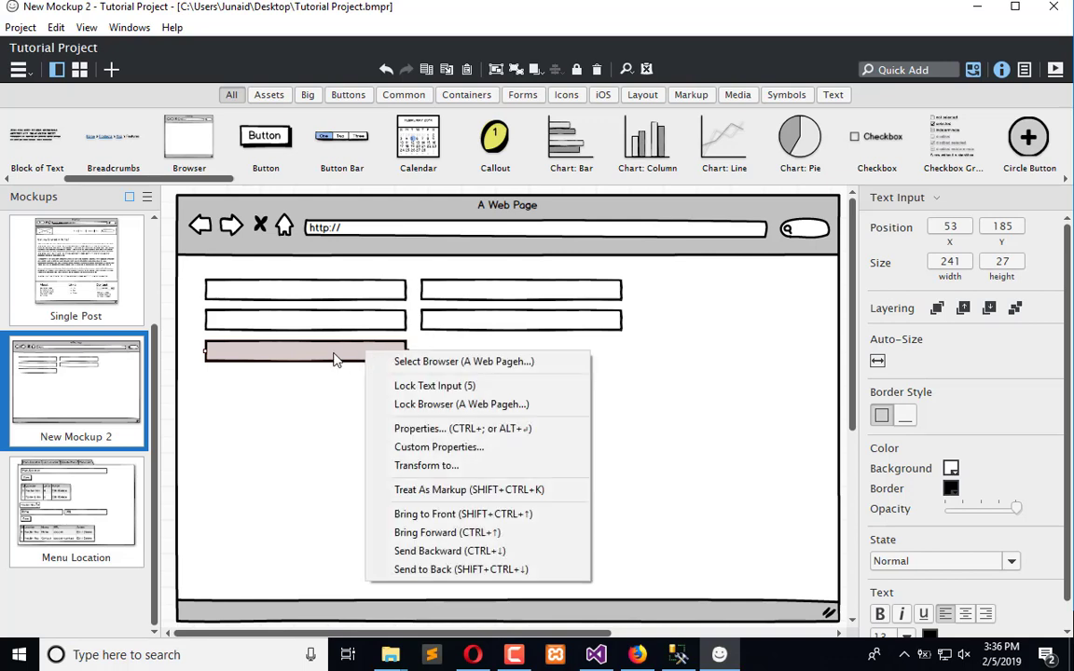
double_click(335, 359)
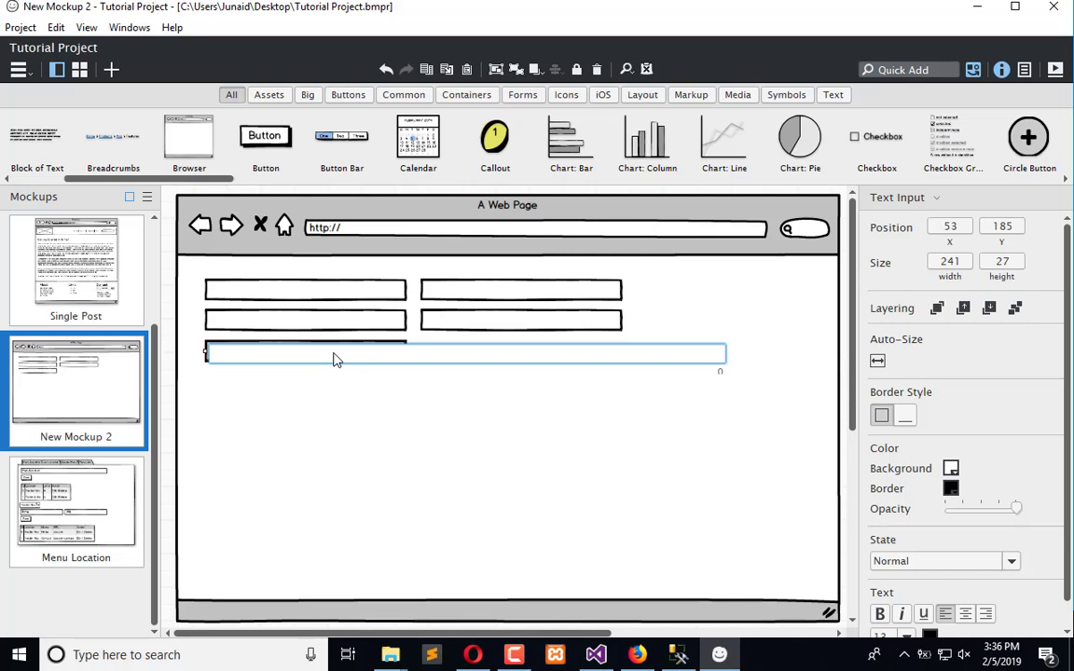
type("image")
type("Feature")
Label the top-left text input "Font End Logo"
left_click(274, 296)
double_click(273, 297)
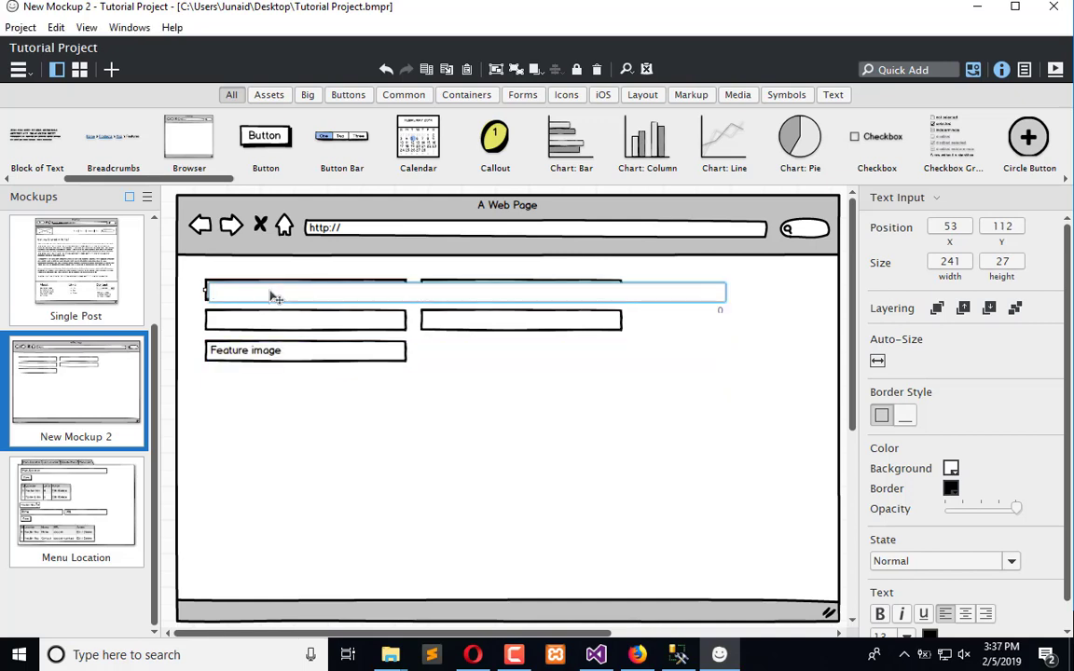
type("Font End Logo")
key("Return")
Label the top-right text input "Back End Logo"
left_click(497, 290)
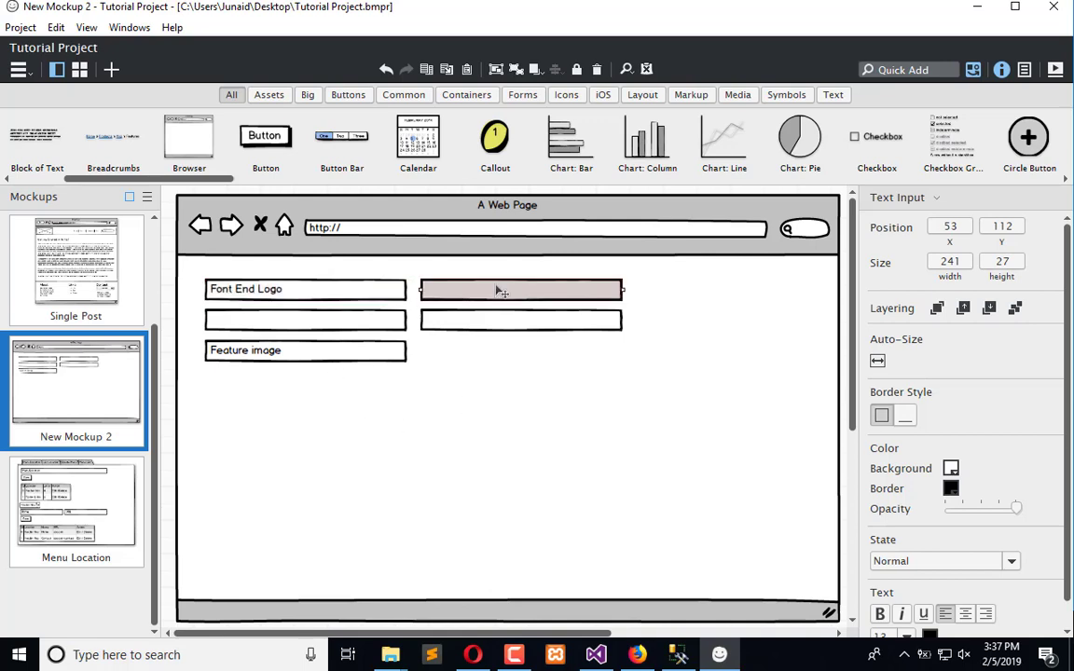
double_click(494, 296)
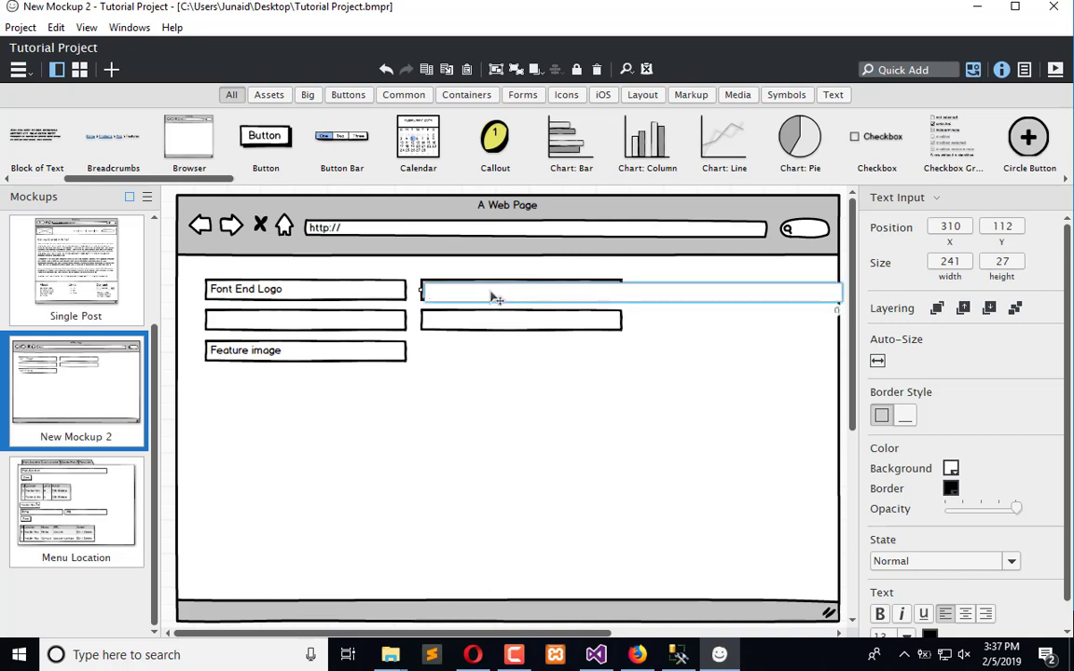
type("Back End Logo")
Label the second-row left text input "Page Title"
left_click(348, 328)
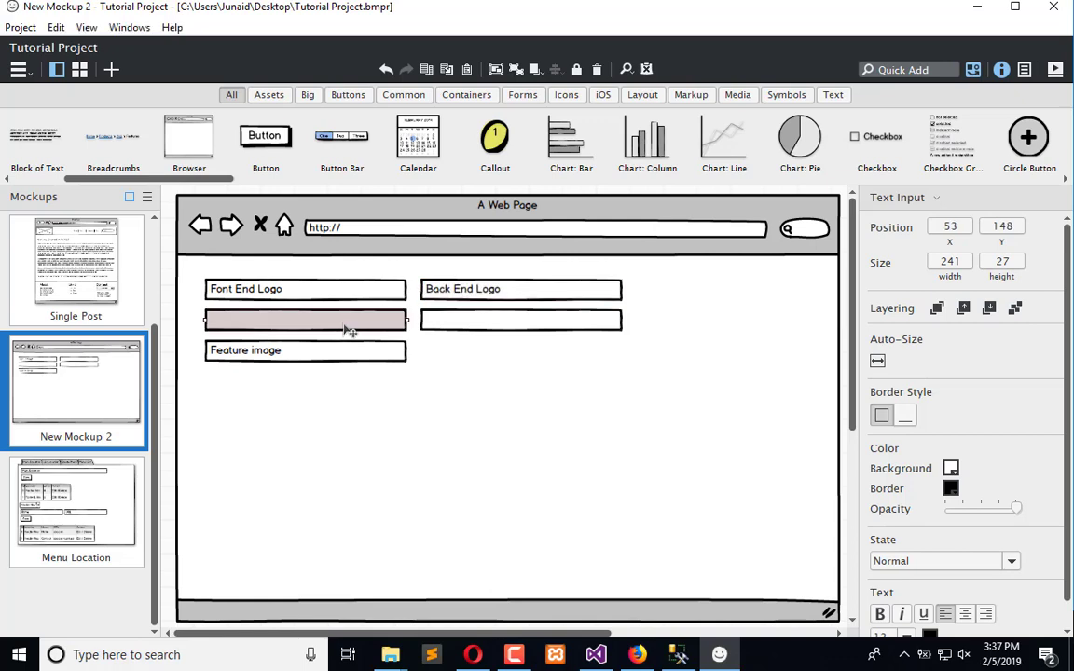
double_click(348, 328)
type("P")
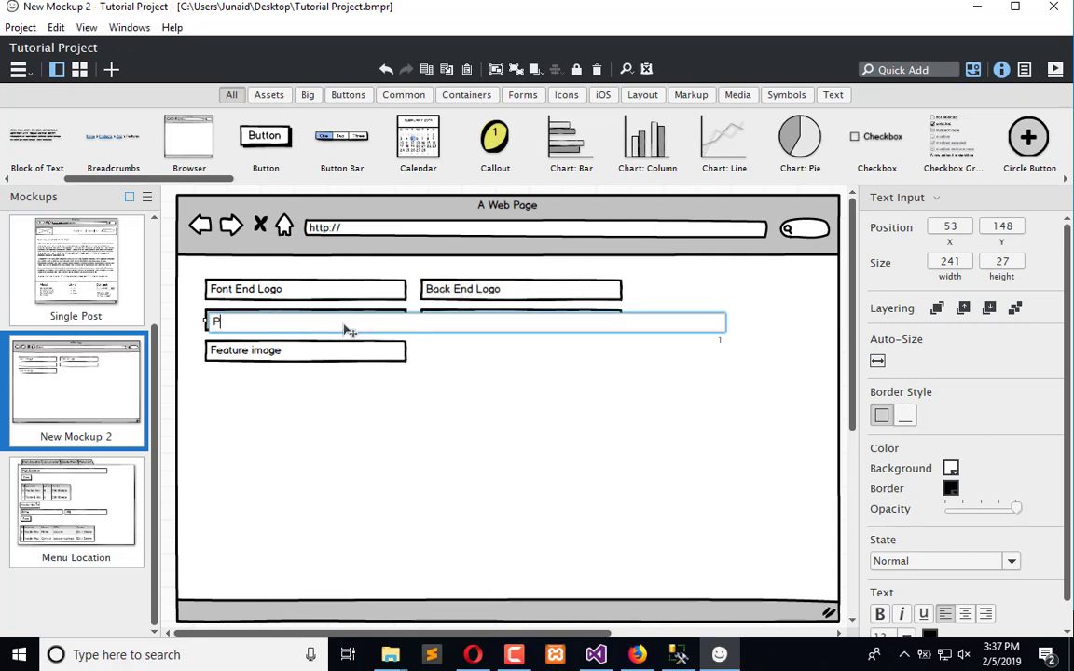
type("age Title")
left_click(489, 416)
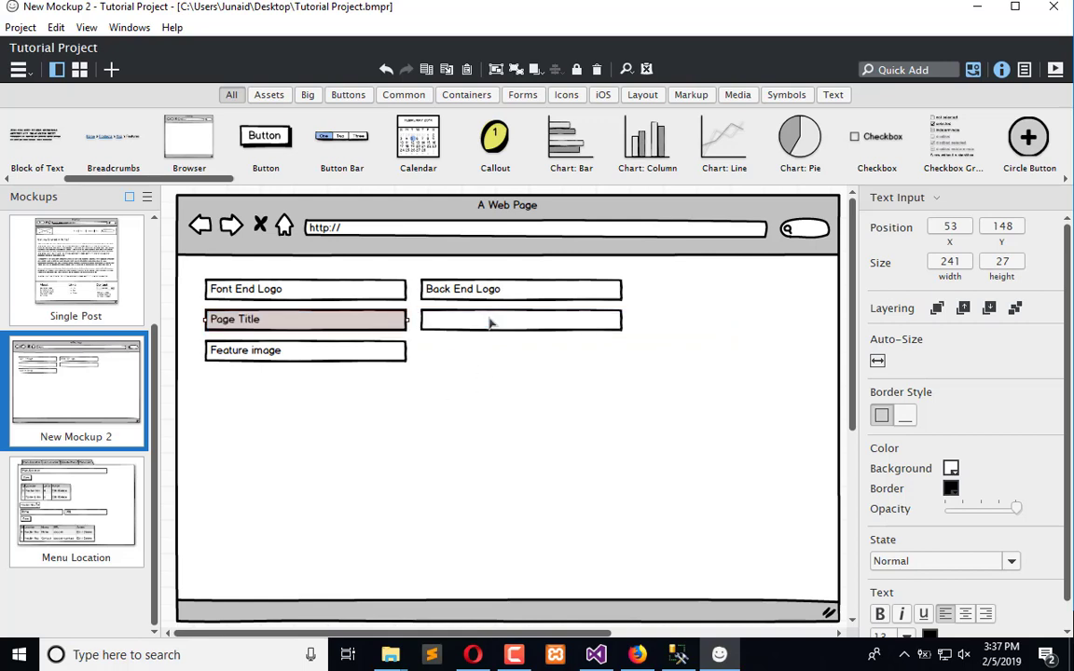
Label the second-row right text input "Page Description"
double_click(493, 329)
type("Pa")
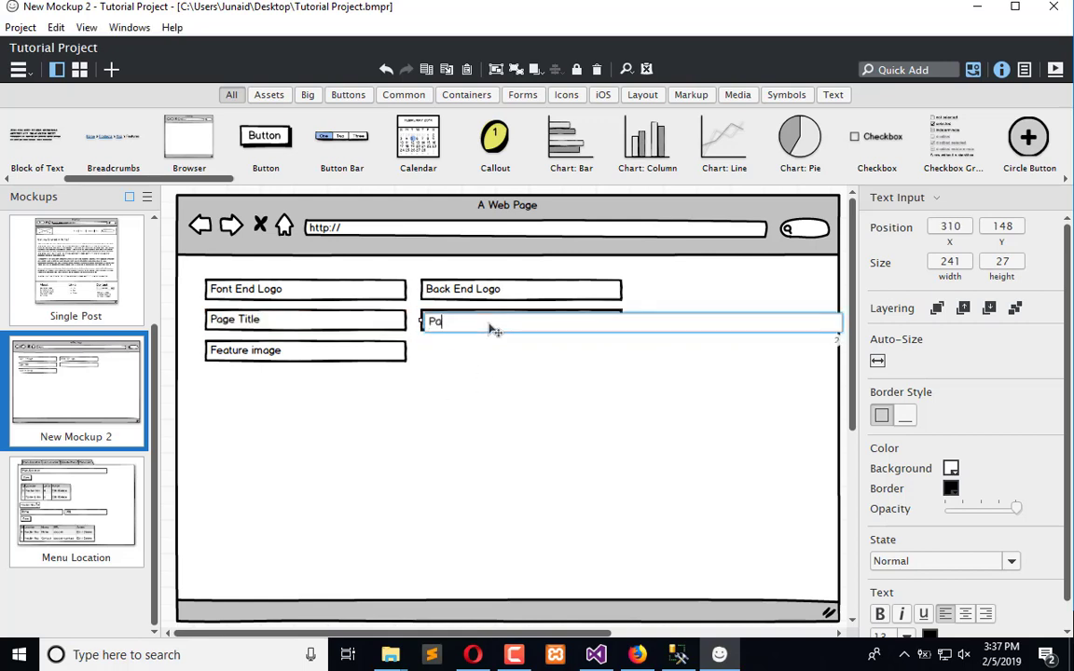
type("ge Description")
left_click(495, 429)
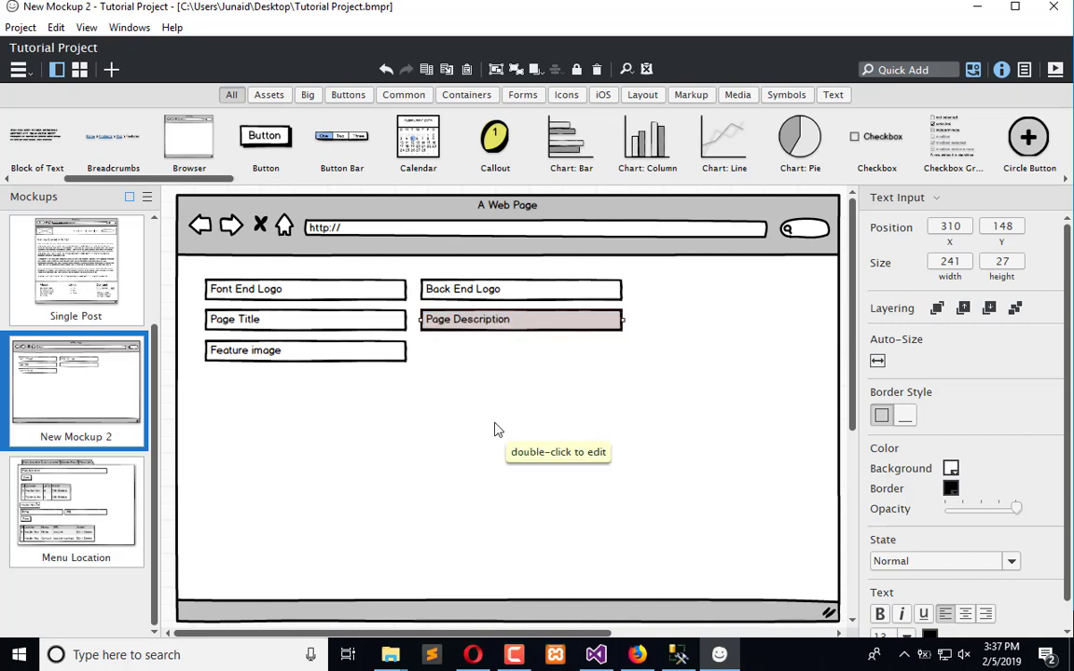
Switch to the web browser, open a new tab and search Google for "wordpress settings"
left_click(472, 654)
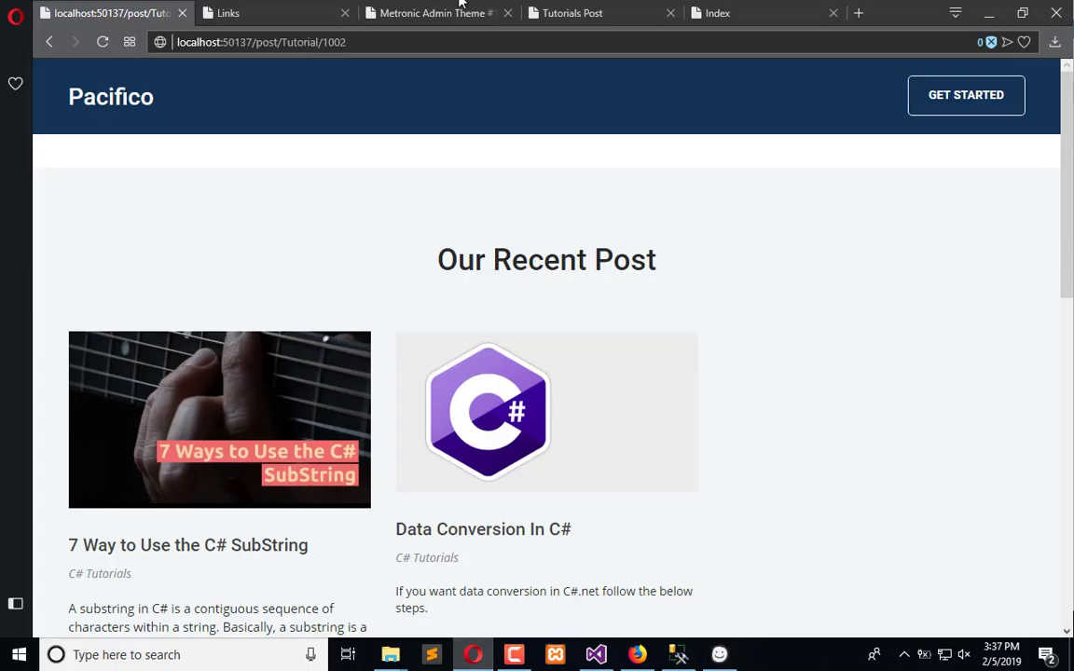
left_click(858, 13)
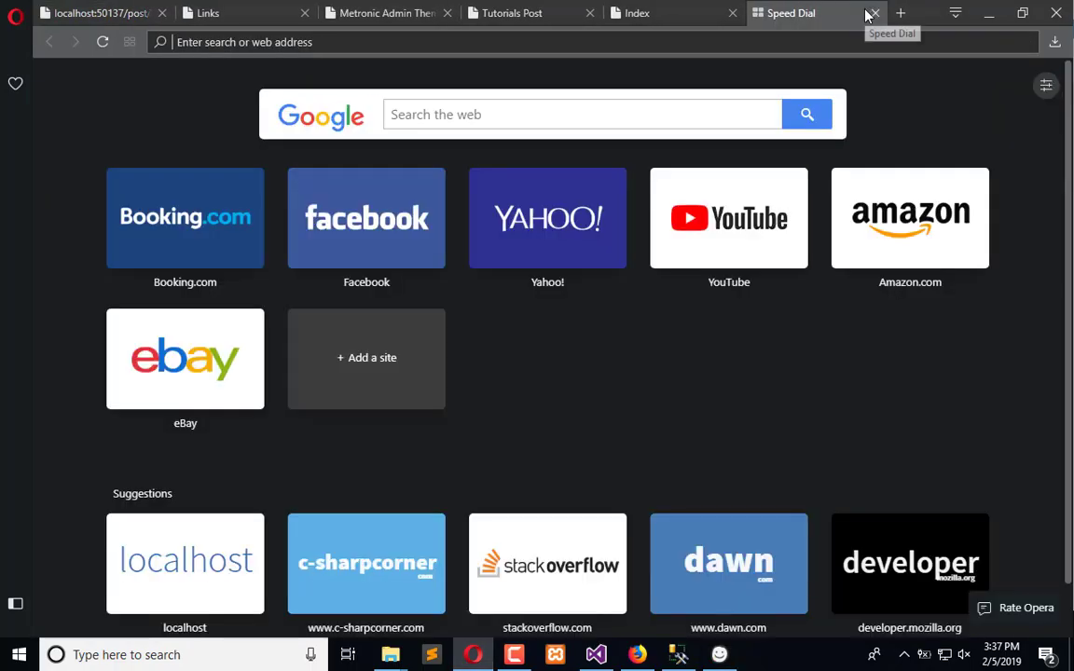
type("word")
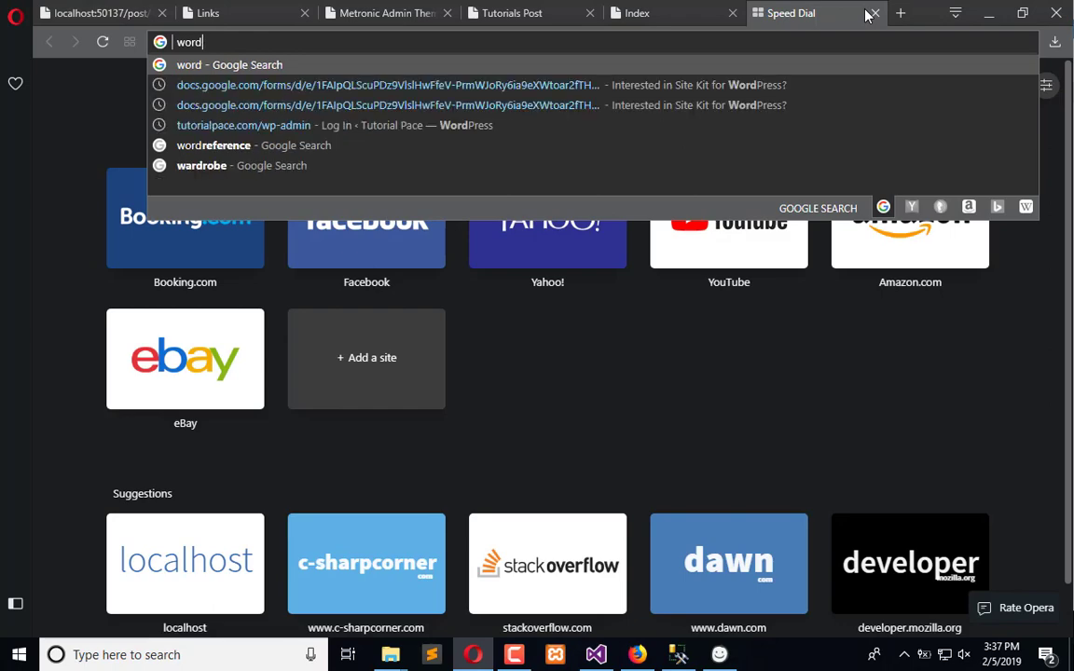
type("press setti")
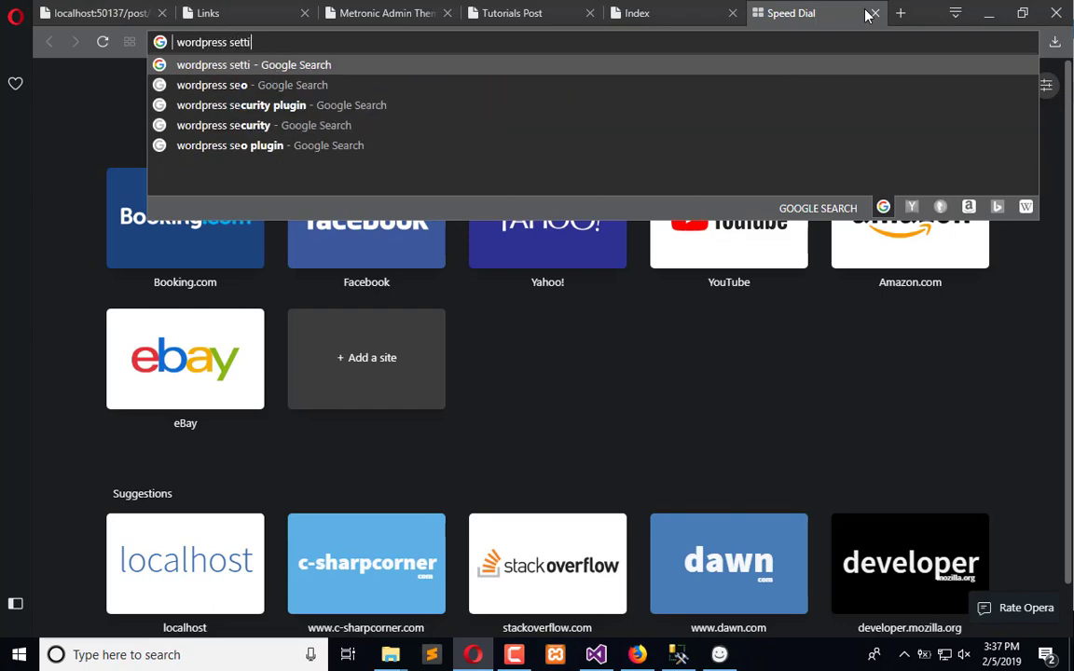
type("ngs")
key("Return")
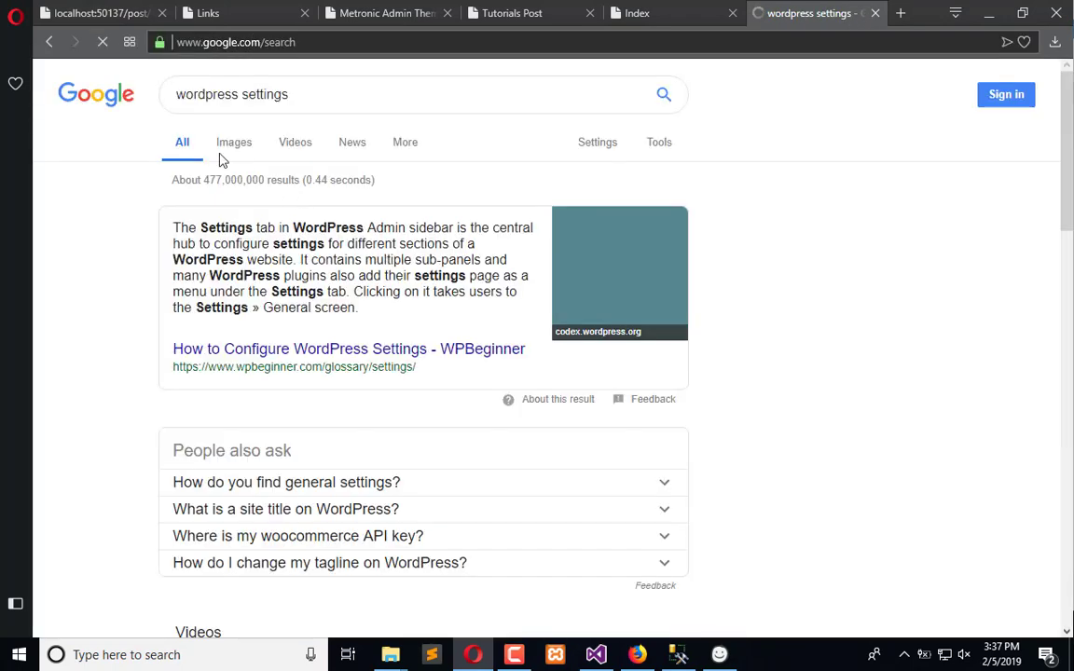
Browse the image results and open the WordPress General Settings screenshot page to study its fields
left_click(233, 147)
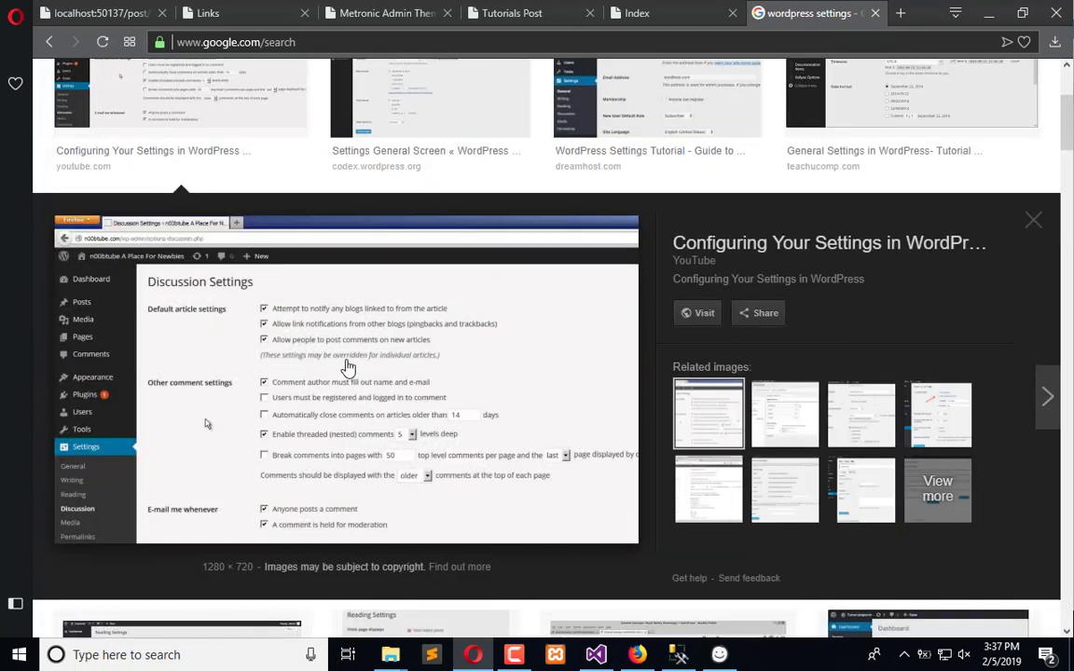
scroll(387, 269, "up", 2)
left_click(387, 268)
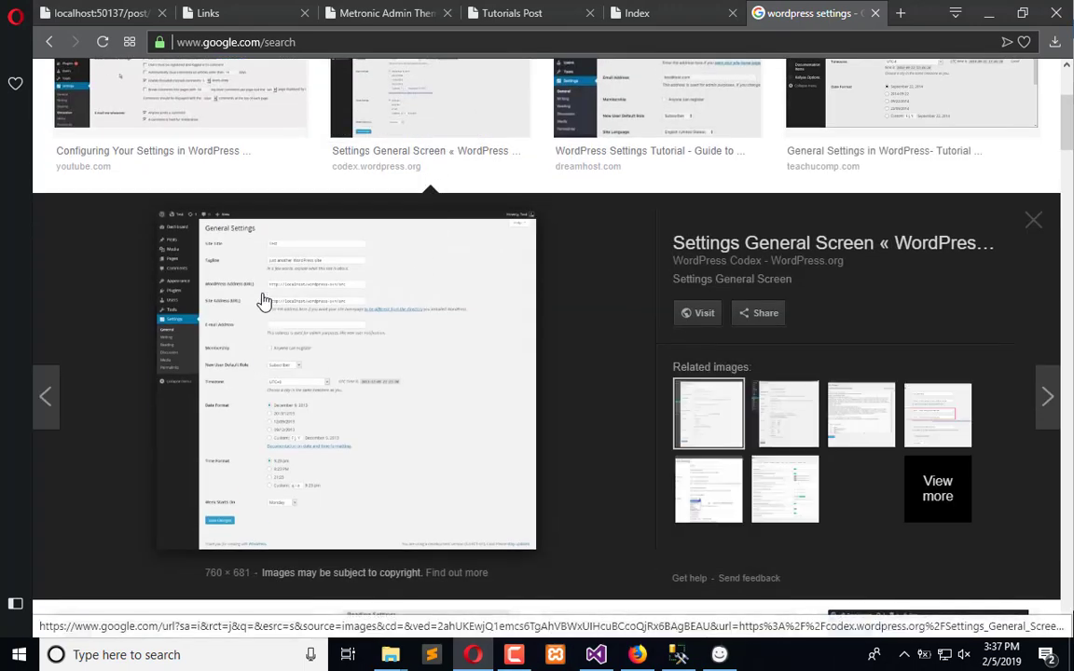
left_click(278, 287)
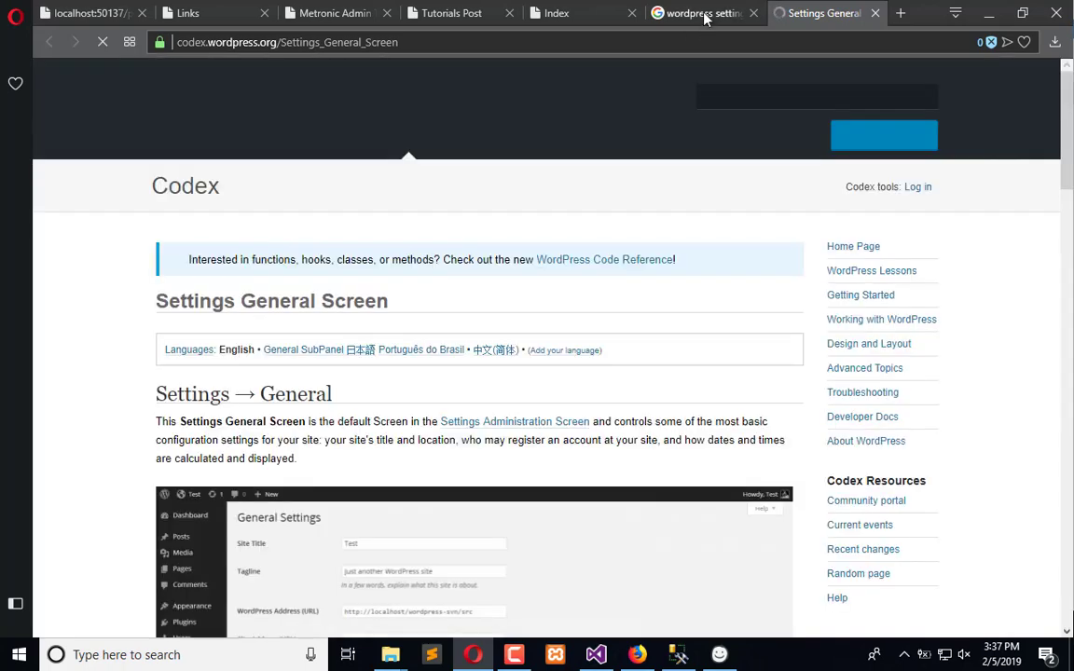
scroll(360, 438, "down", 3)
left_click(362, 405)
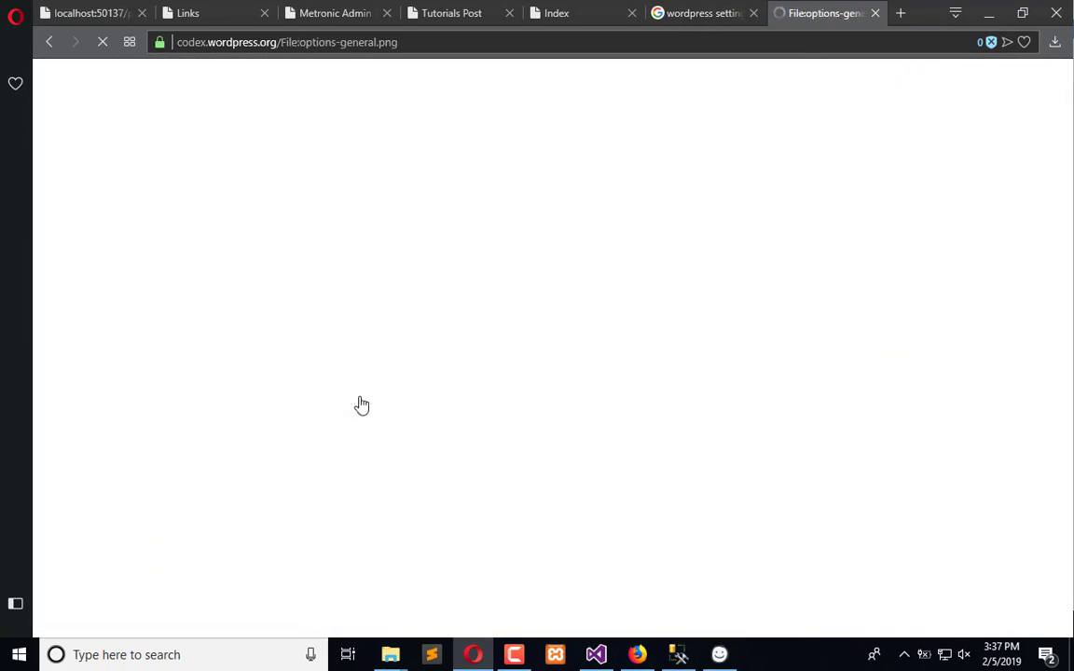
scroll(443, 417, "down", 2)
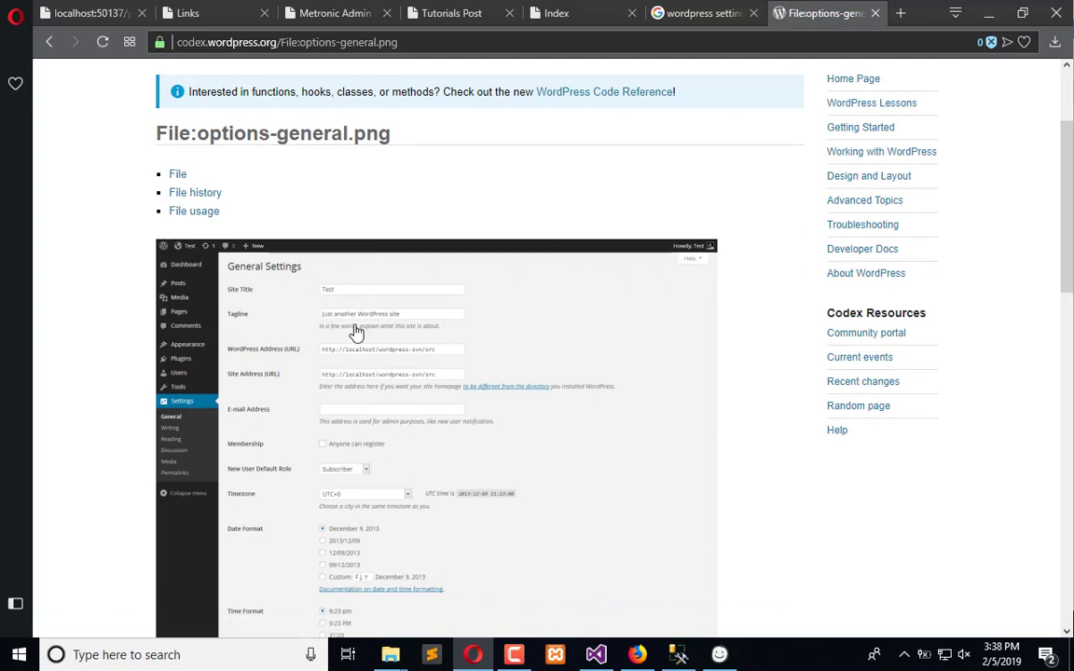
scroll(659, 459, "down", 1)
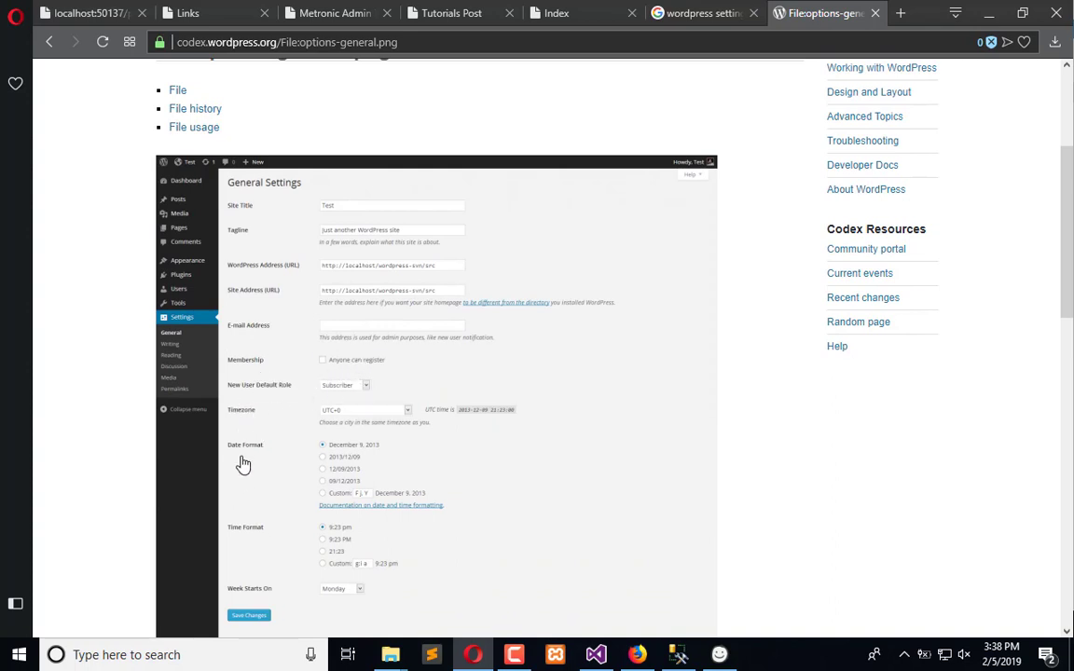
scroll(280, 447, "down", 1)
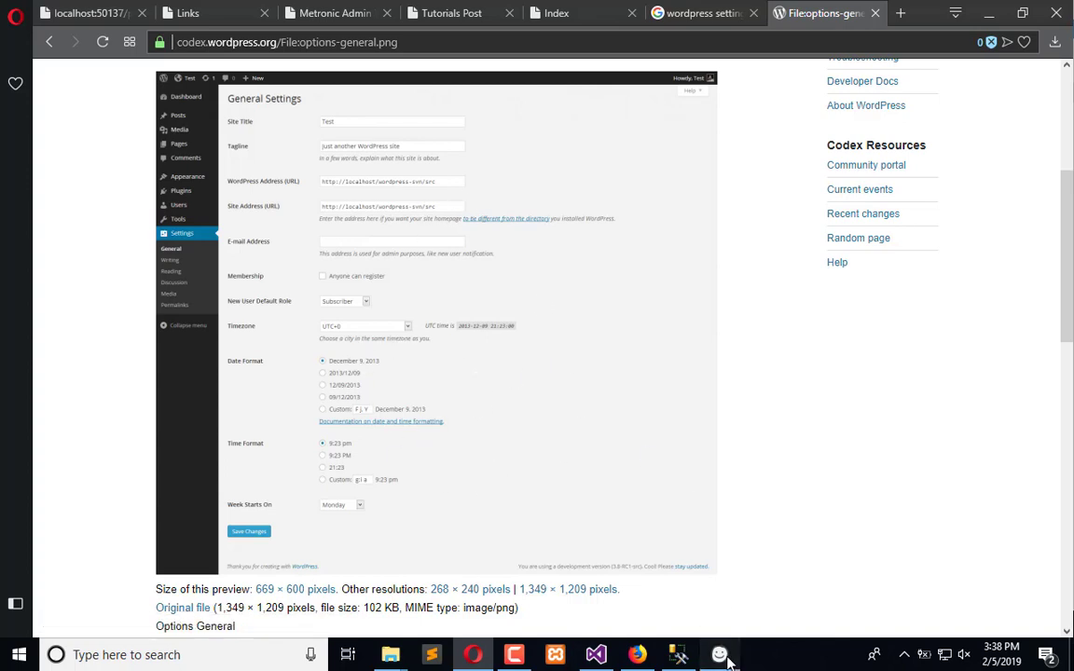
Back in the wireframe, duplicate the Feature image input to its right and label the copy "Admin Email"
key("alt+Tab")
left_click(336, 355)
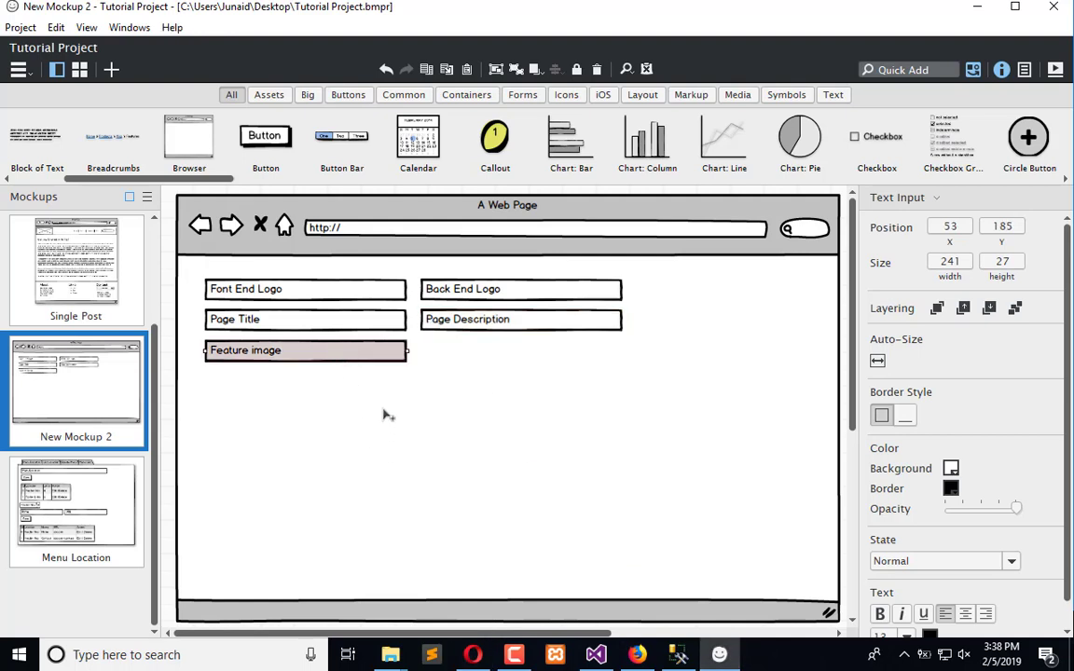
left_click_drag(376, 358, 595, 360)
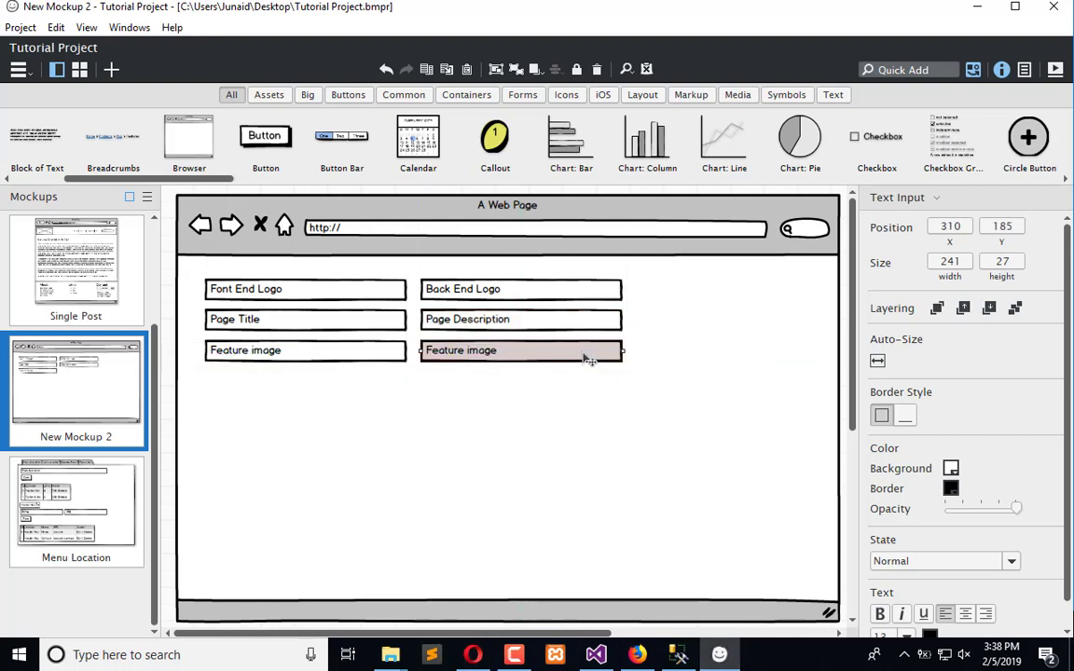
double_click(580, 353)
type("Admin Email")
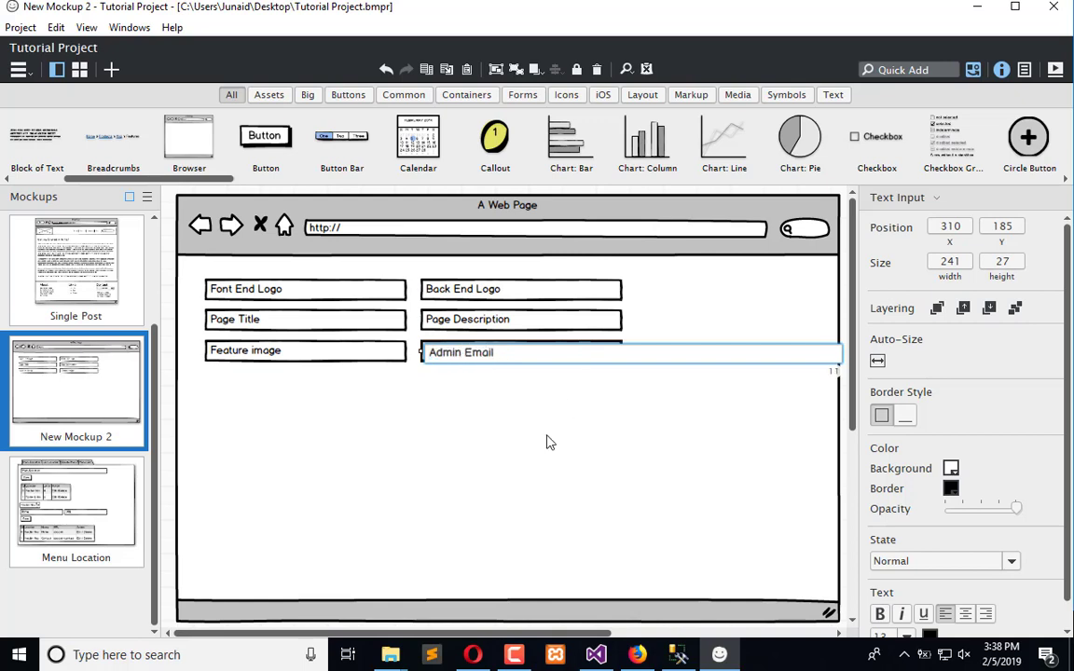
key("Return")
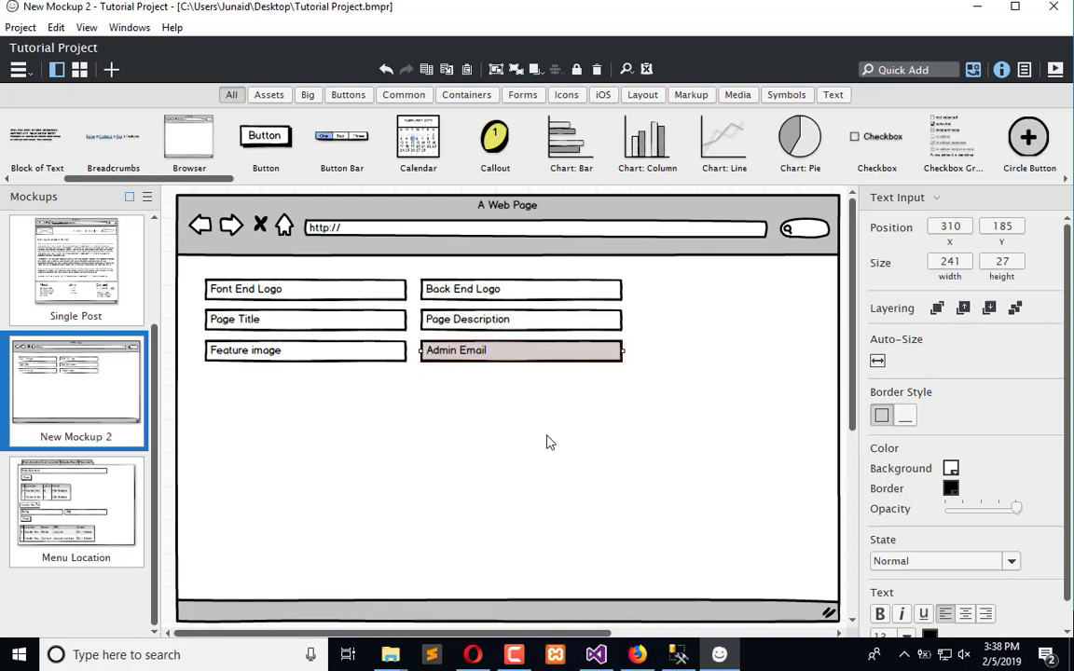
left_click(550, 443)
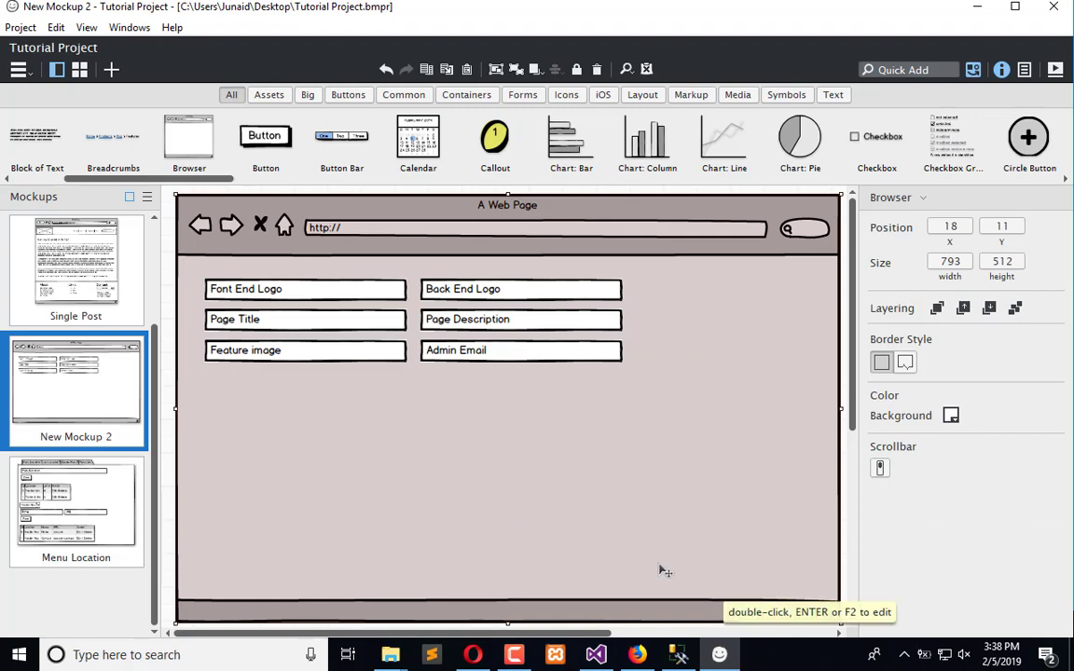
Browse more WordPress settings screenshots in the Google image results for reference
left_click(473, 655)
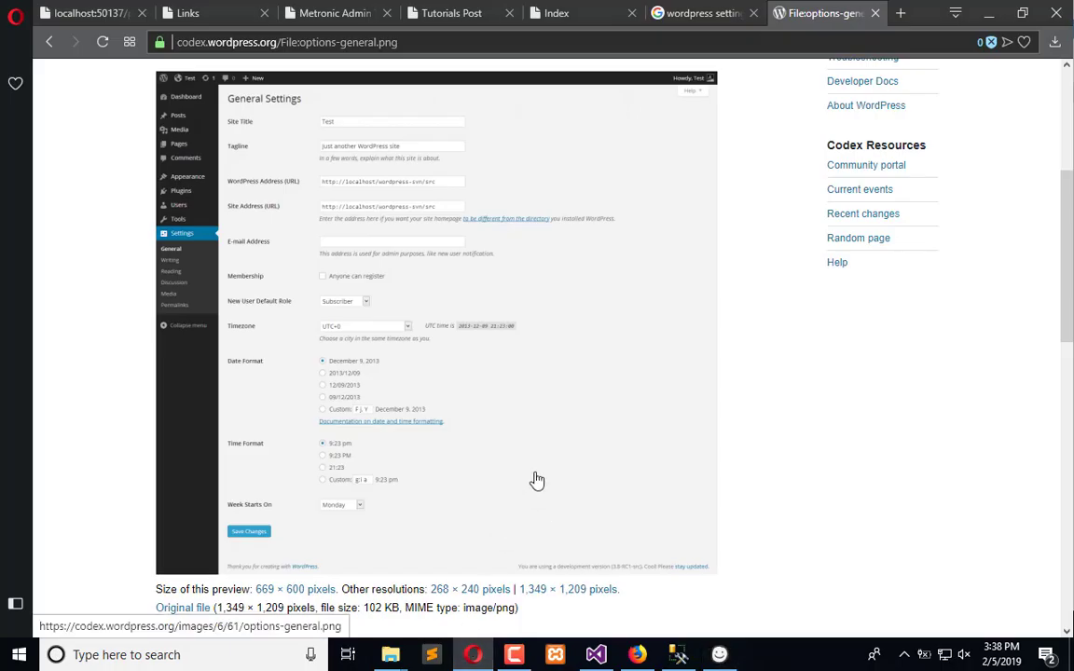
scroll(536, 482, "down", 6)
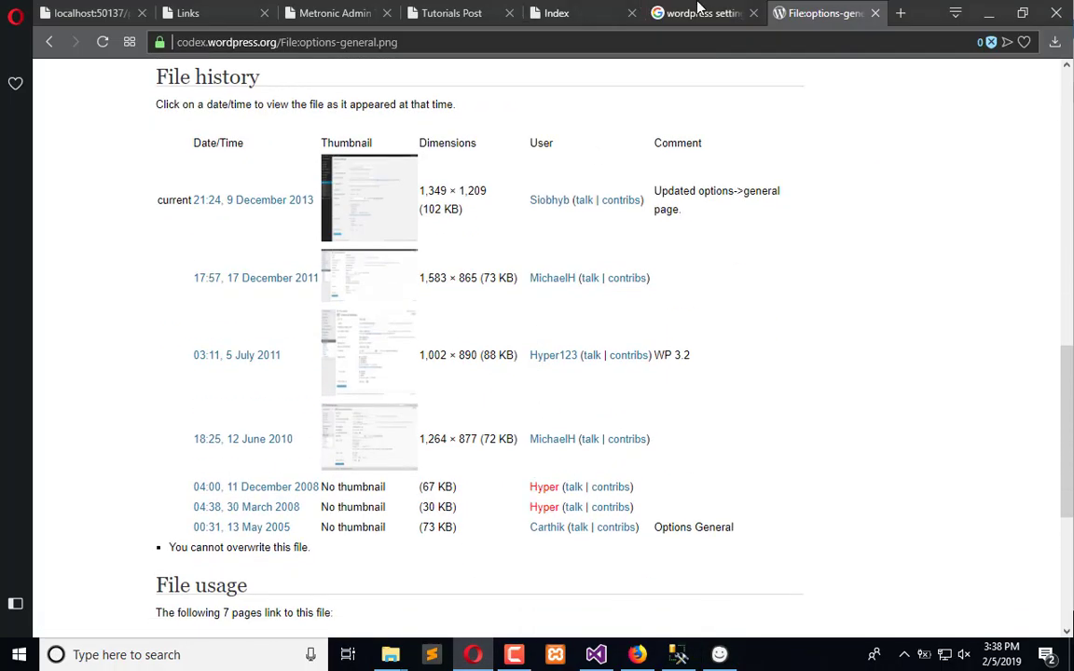
left_click(699, 13)
left_click(705, 255)
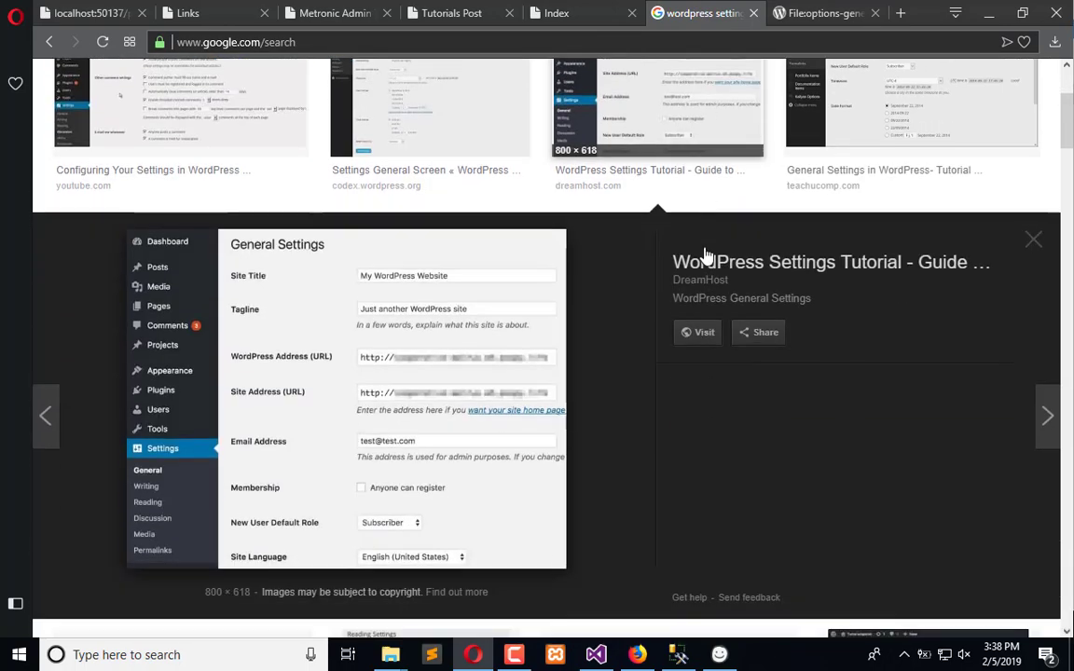
scroll(653, 419, "up", 2)
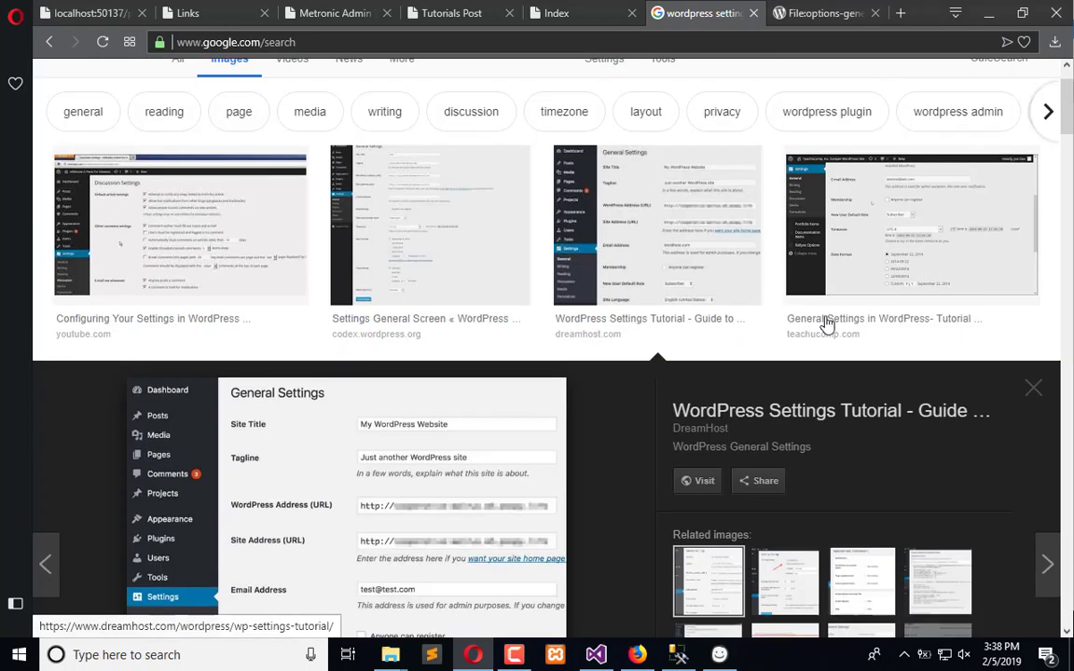
left_click(827, 324)
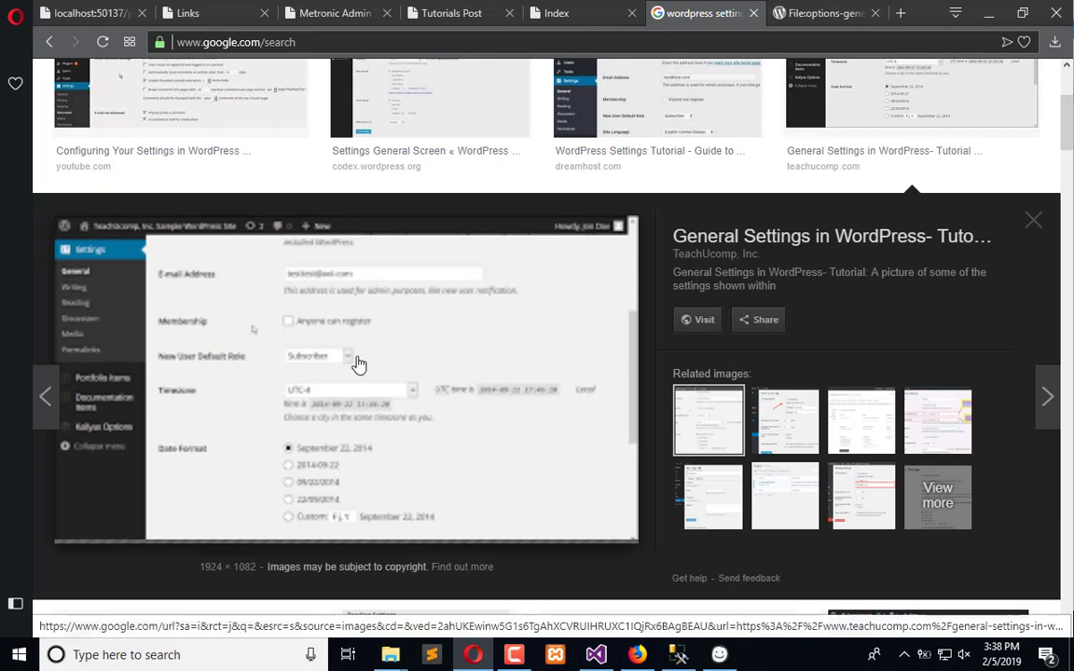
scroll(343, 475, "down", 3)
left_click(148, 371)
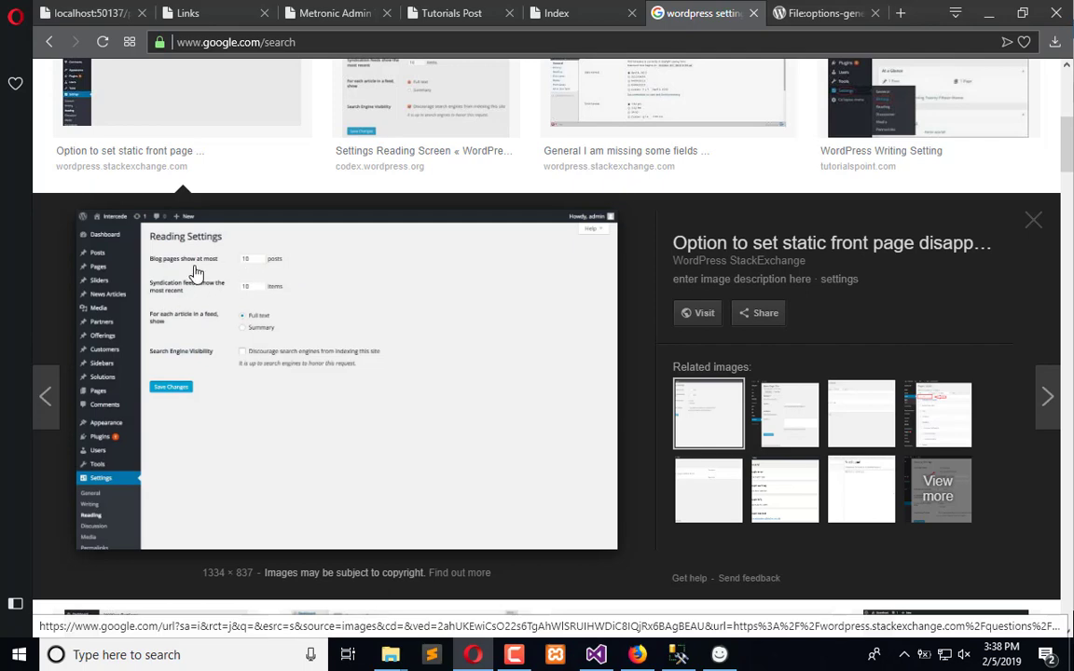
Return to the wireframe, duplicate the Feature image input below it and label the copy "Blog Page Count"
left_click(719, 654)
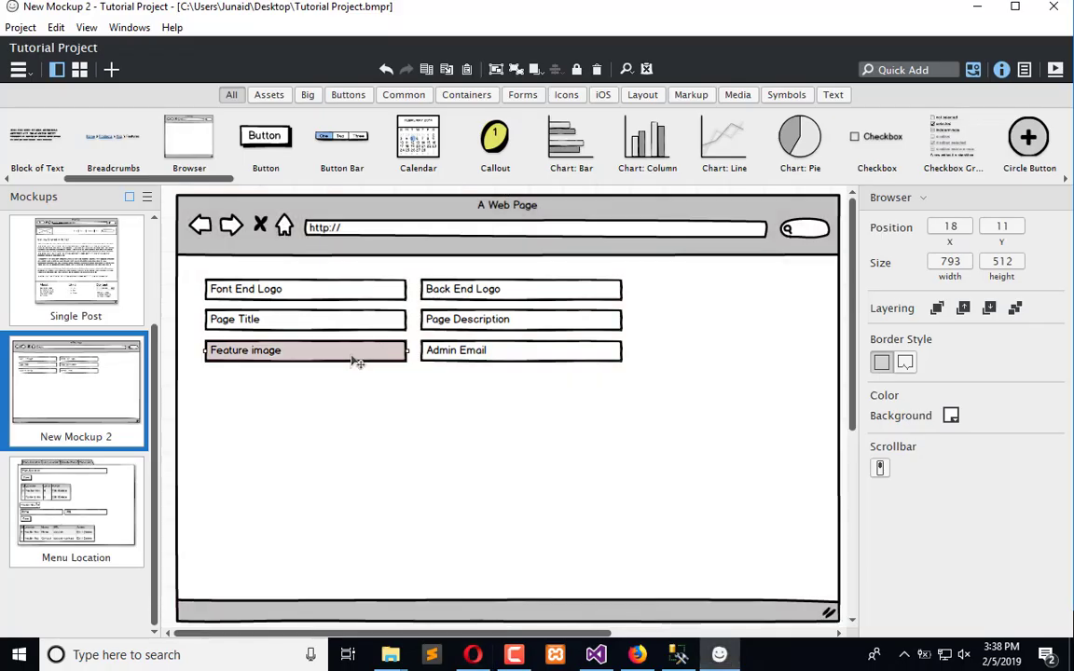
left_click_drag(358, 362, 378, 386)
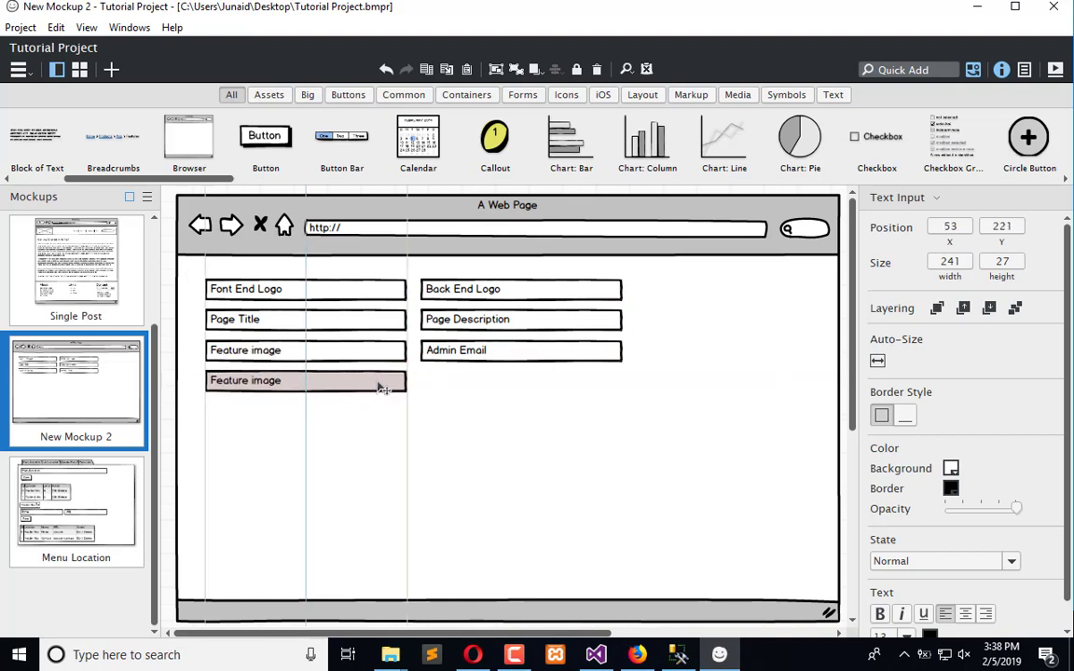
double_click(379, 386)
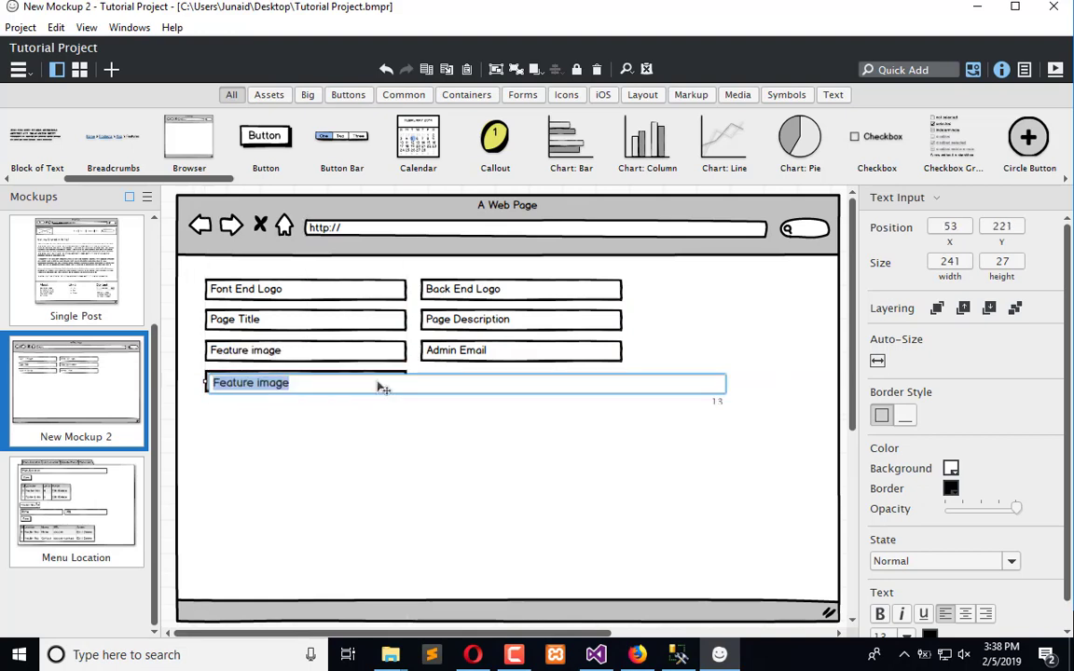
type("Blog Pag")
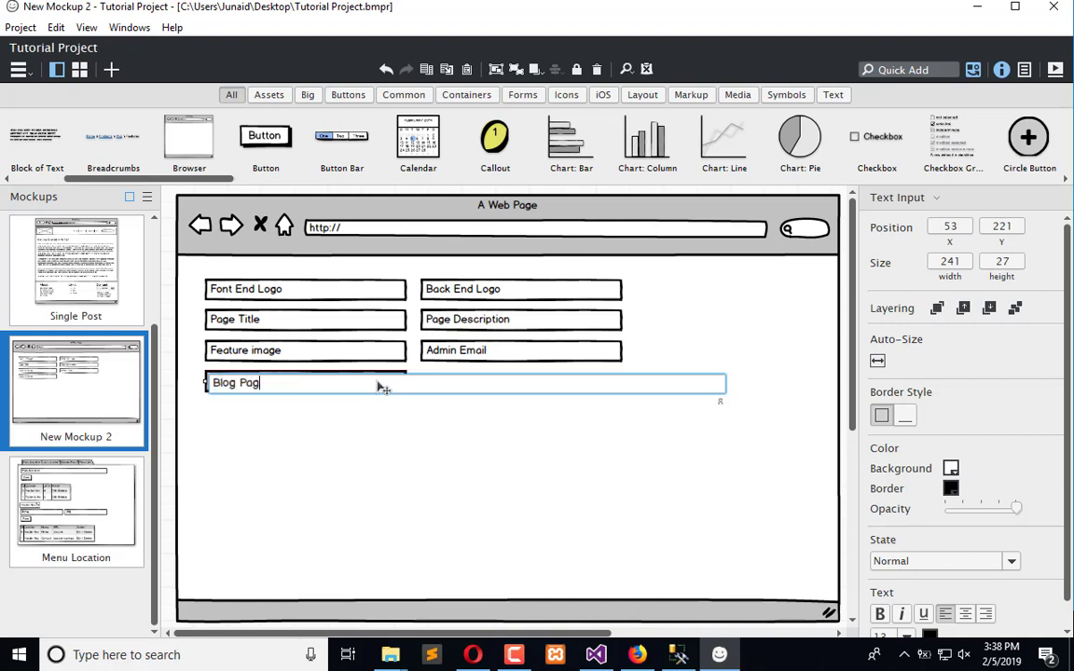
type("e Count")
key("Return")
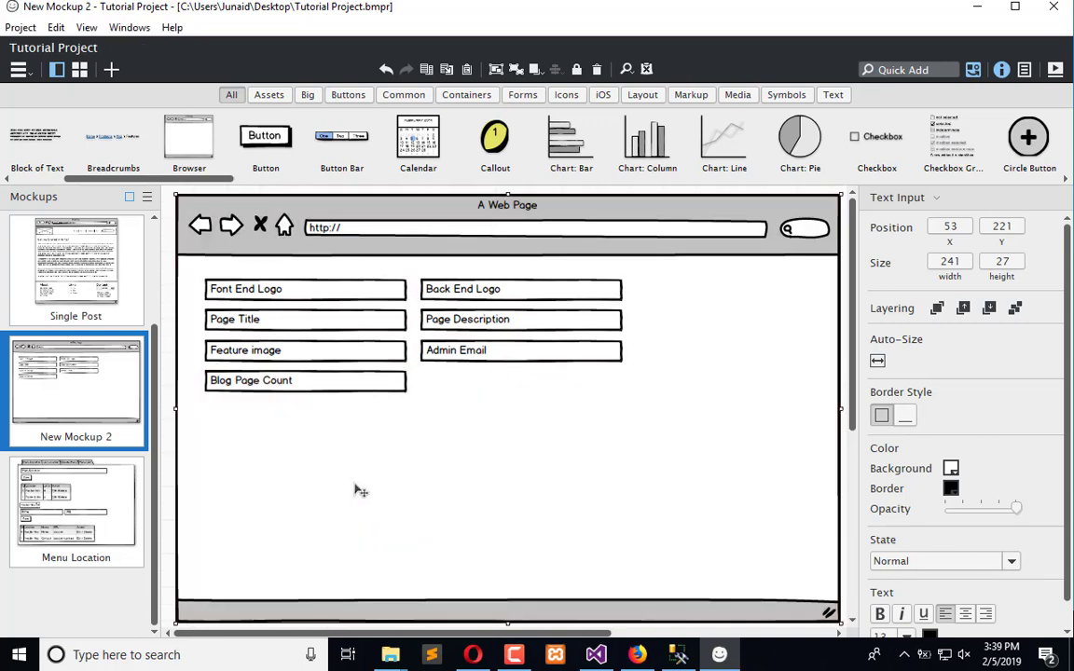
left_click(344, 409)
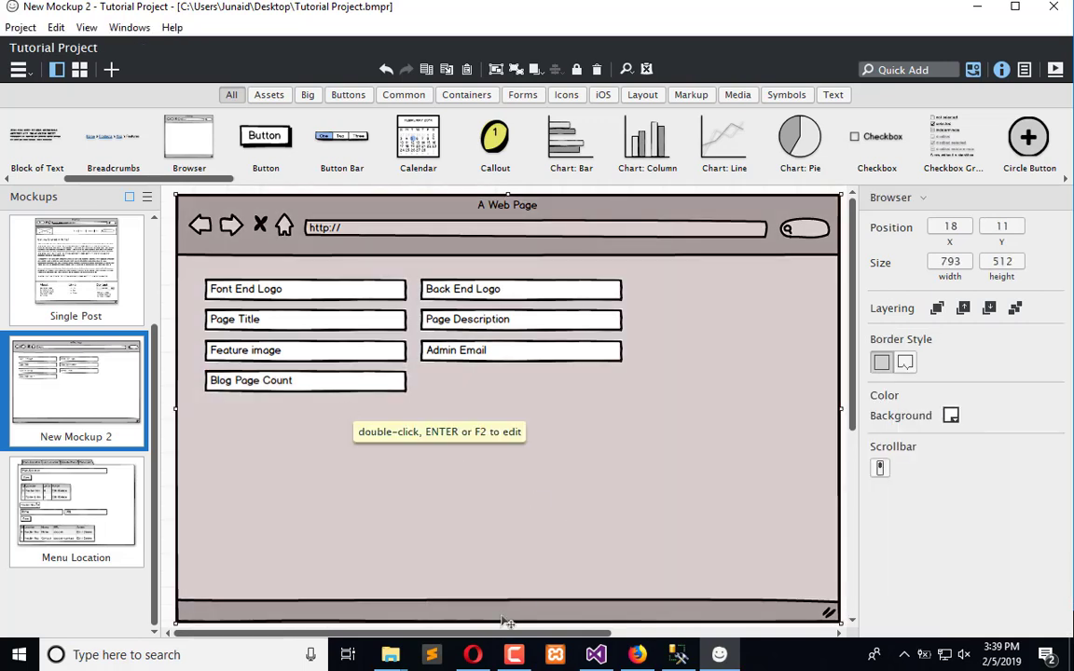
Switch to the browser and look through further WordPress settings screenshots before returning to the wireframe
left_click(474, 655)
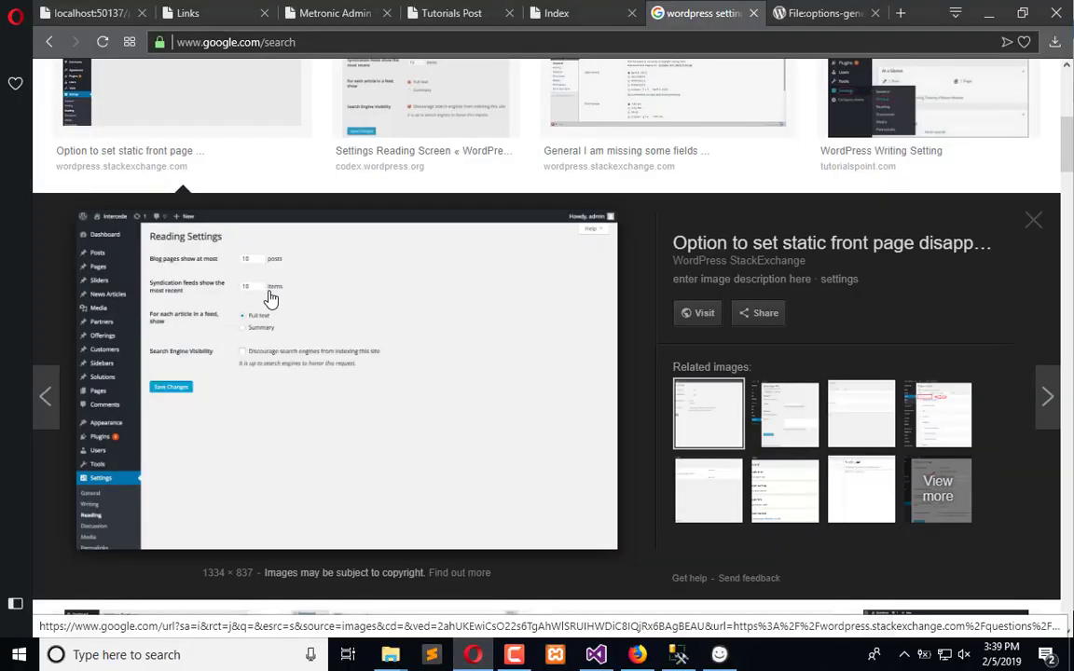
scroll(431, 400, "down", 4)
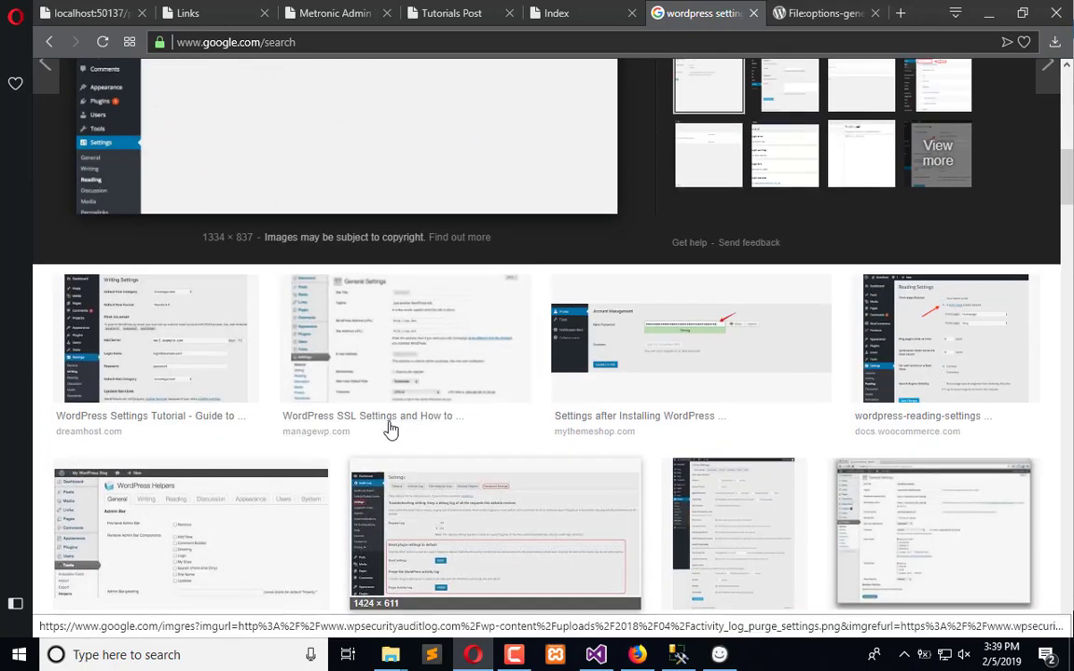
left_click(429, 344)
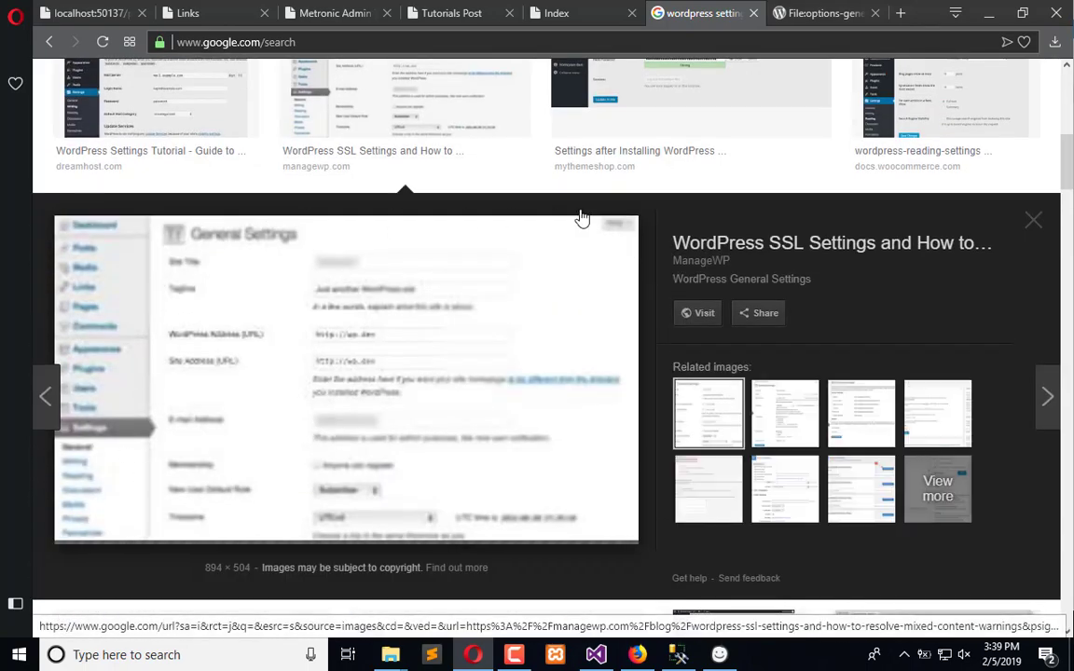
scroll(279, 261, "up", 1)
left_click(223, 232)
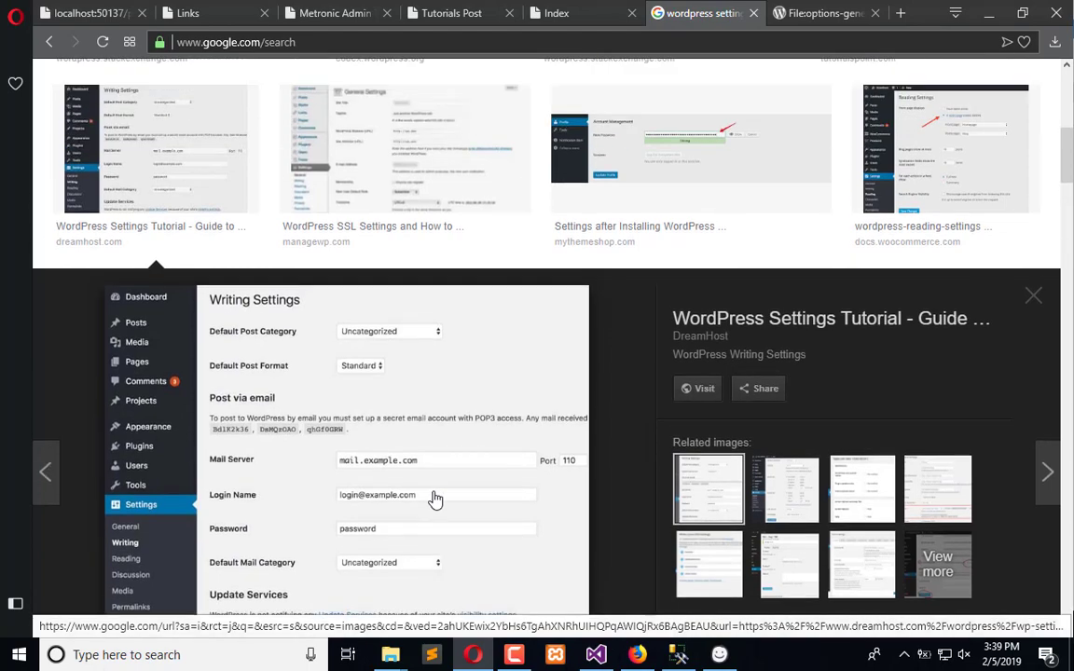
scroll(696, 180, "up", 1)
left_click(695, 180)
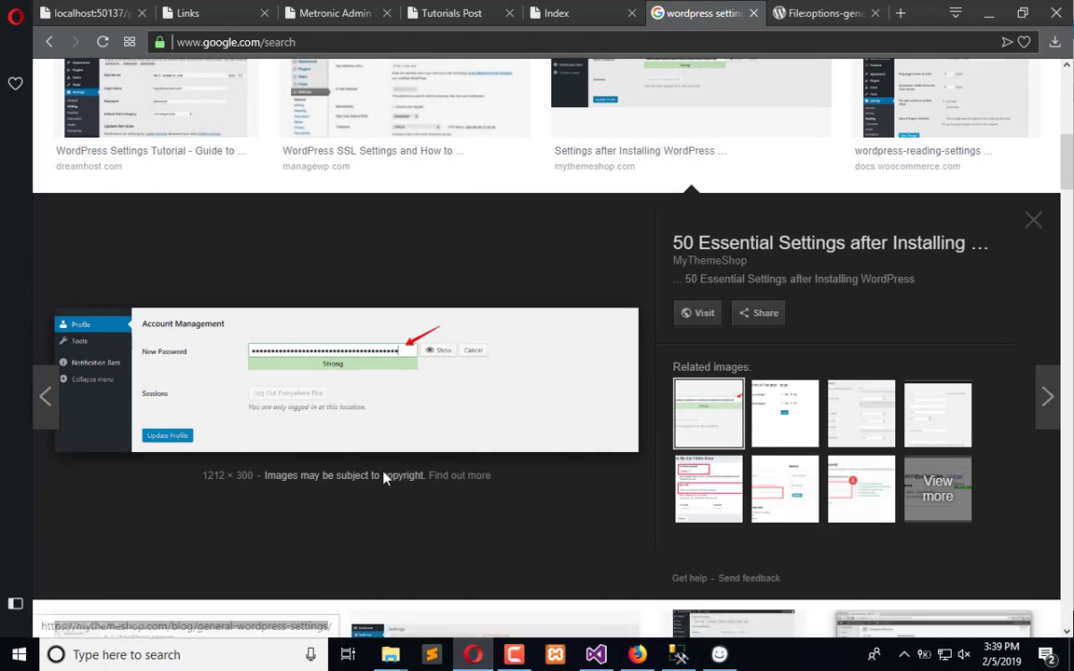
scroll(373, 503, "down", 9)
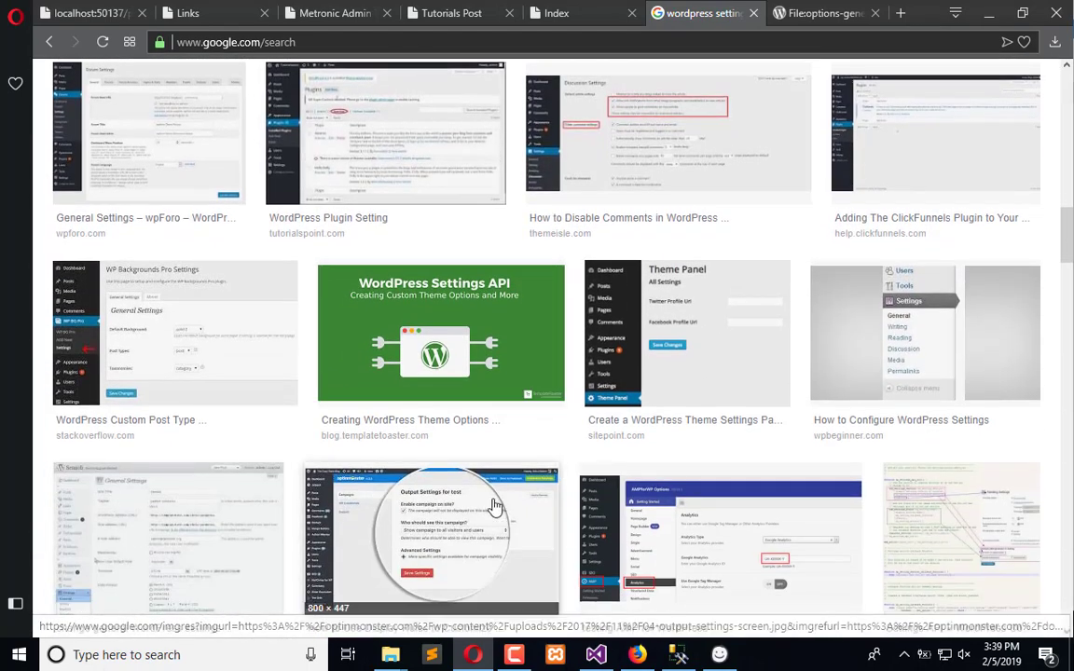
scroll(494, 505, "down", 3)
key("alt+Tab")
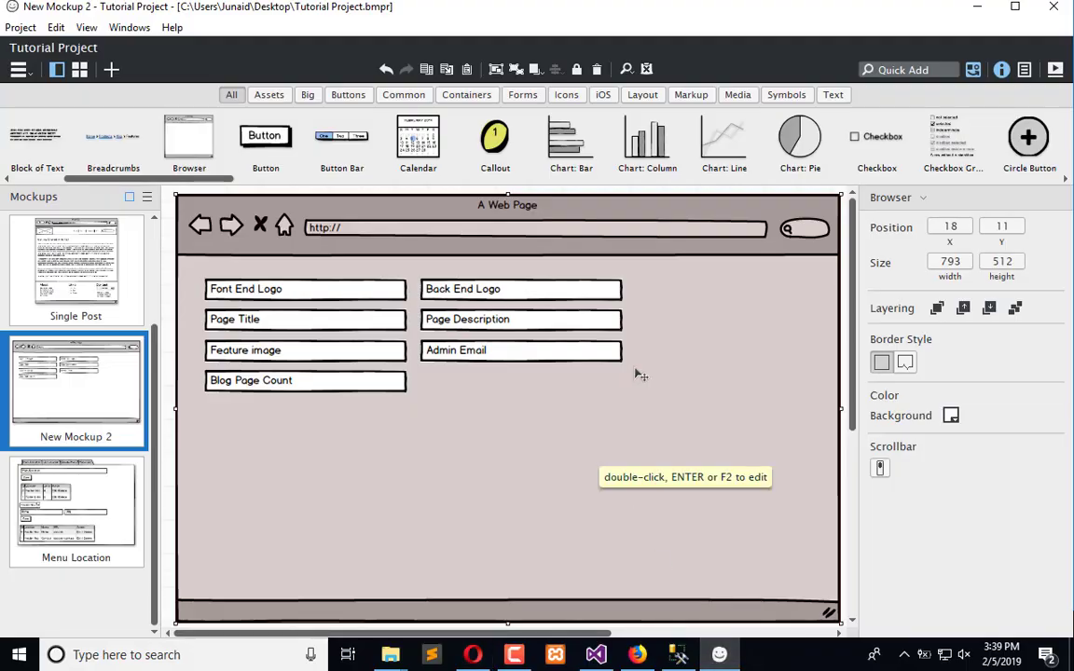
Add a Button control via Quick Add and place it below the Blog Page Count input
left_click(897, 73)
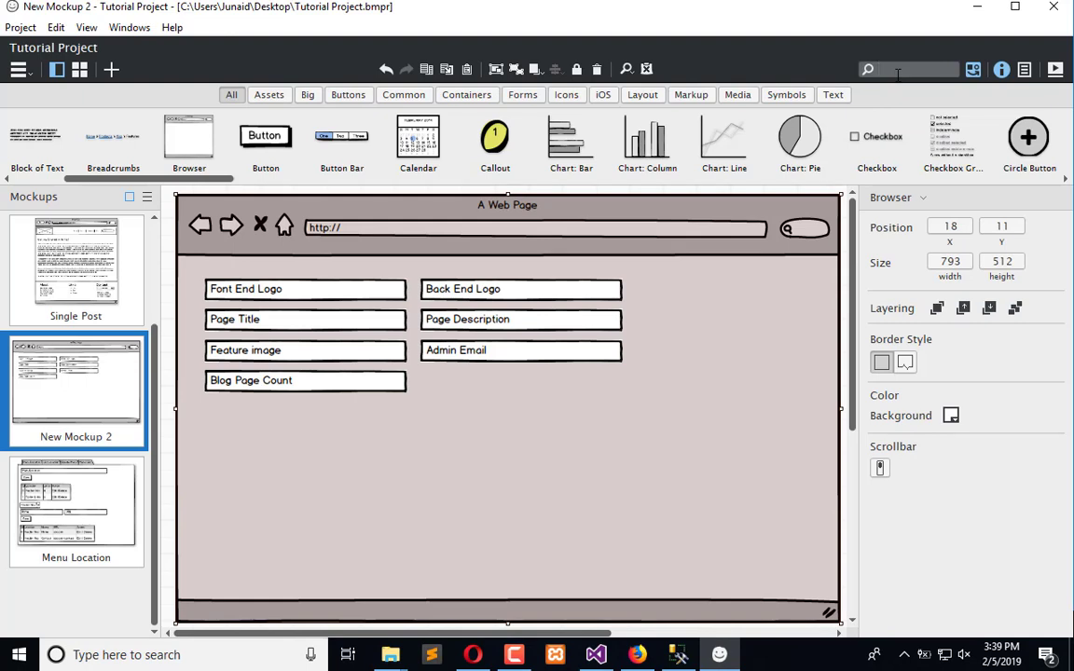
type("but")
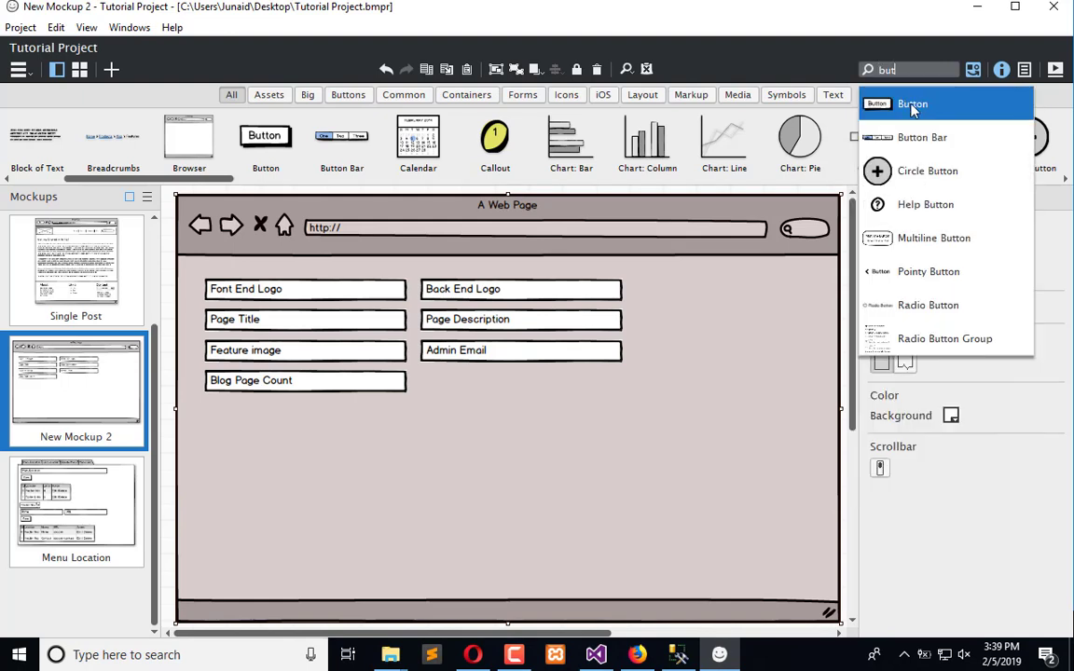
left_click(912, 103)
left_click_drag(241, 240, 242, 432)
left_click(251, 479)
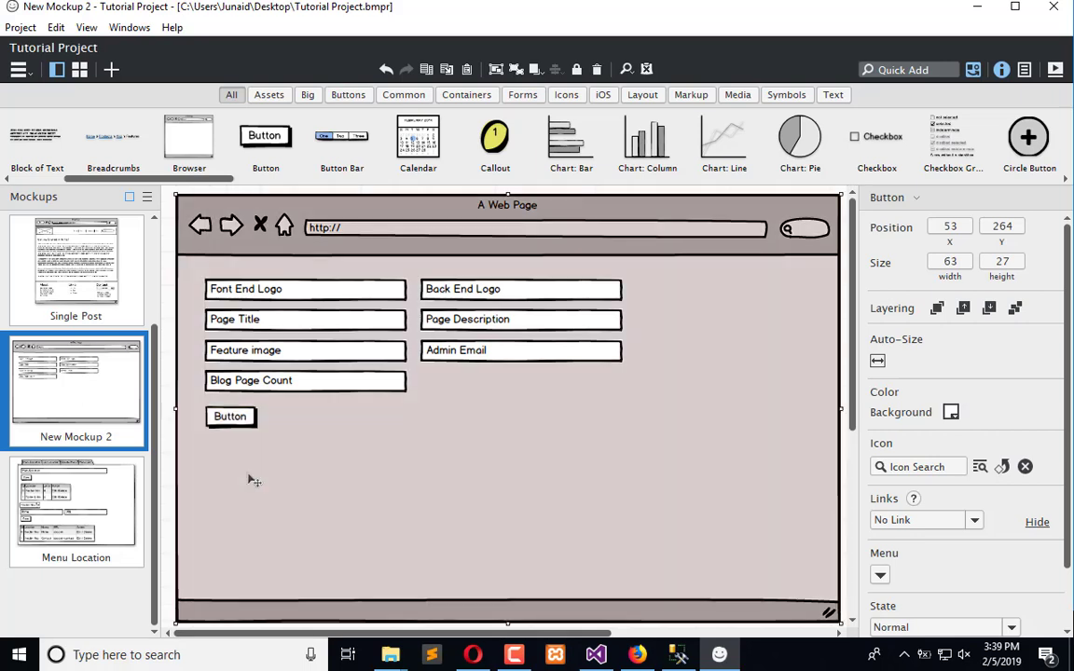